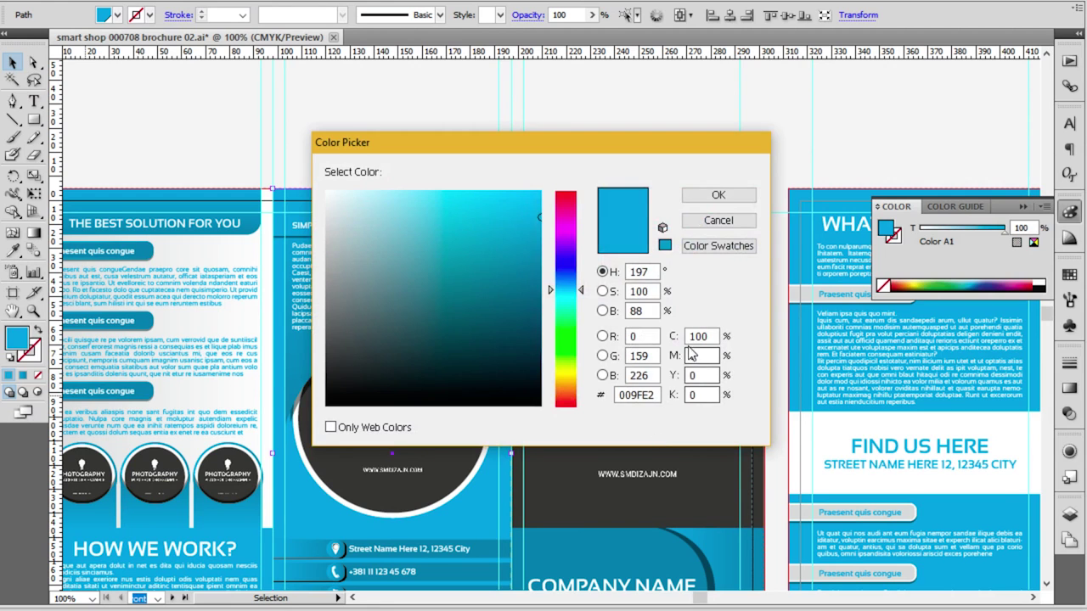
Try filling only the middle panel's blue background with magenta at C 0, M 100, Y 0, K 0
{"action": "left_click", "coordinate": [529, 221]}
{"action": "left_click", "coordinate": [513, 302]}
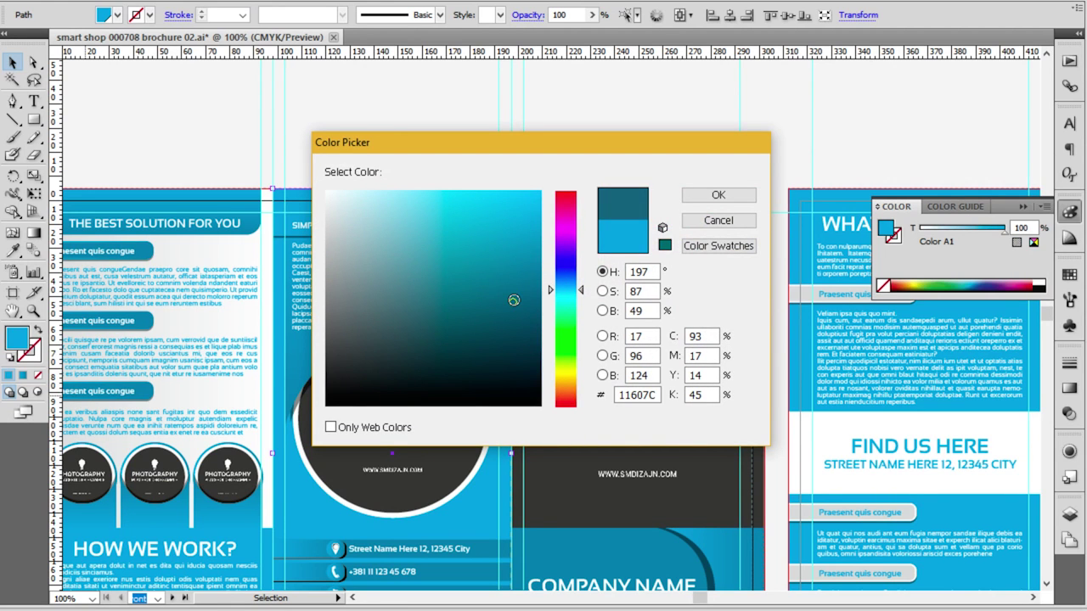
{"action": "double_click", "coordinate": [706, 336]}
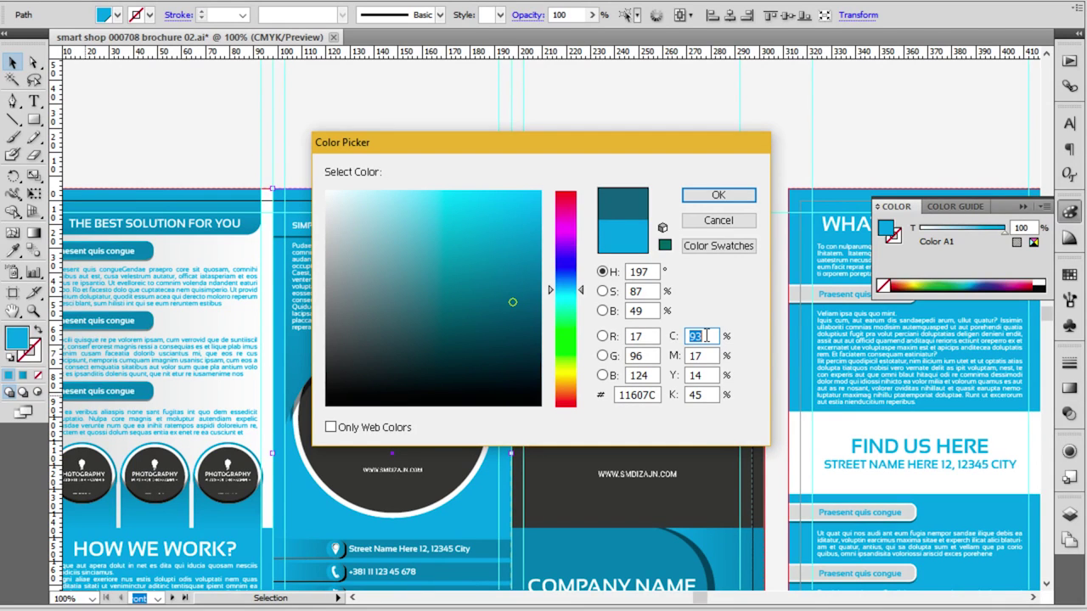
{"action": "type", "text": "0"}
{"action": "key", "text": "Tab"}
{"action": "type", "text": "100"}
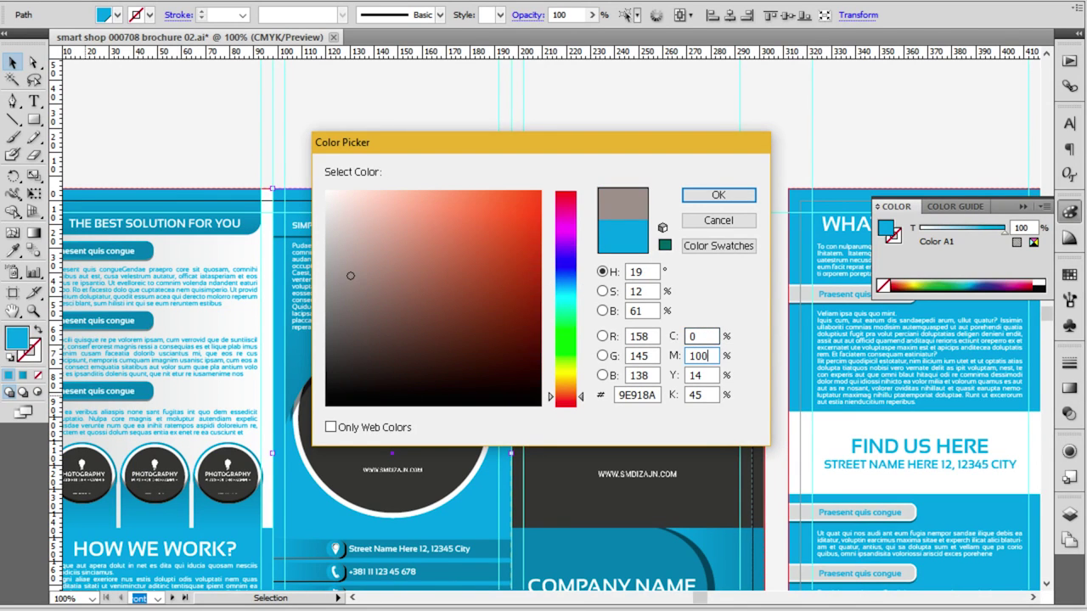
{"action": "key", "text": "Tab"}
{"action": "type", "text": "0"}
{"action": "key", "text": "Tab"}
{"action": "type", "text": "0"}
{"action": "key", "text": "Tab"}
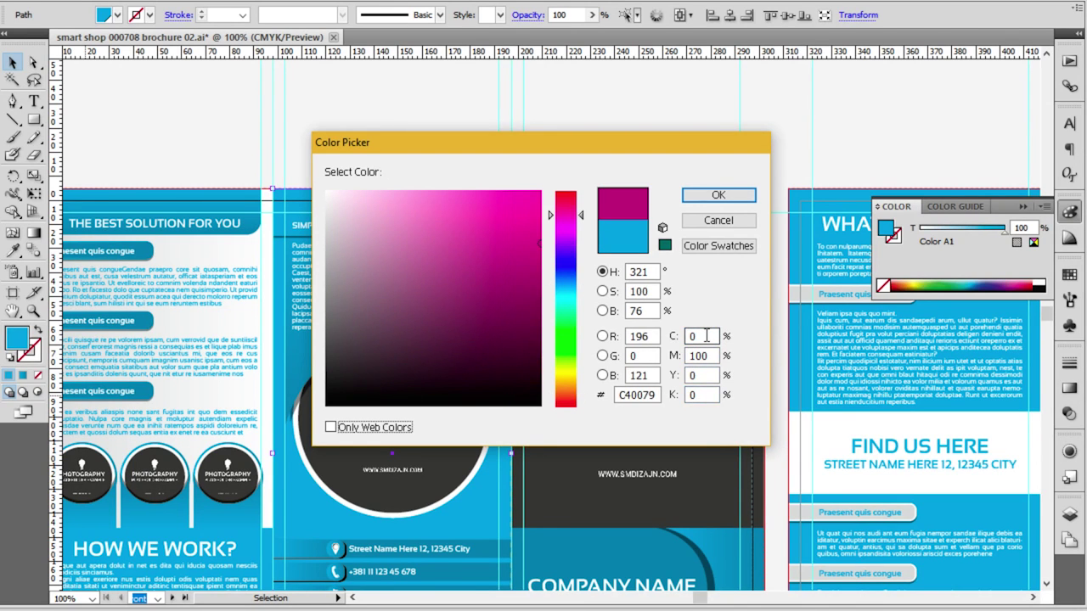
{"action": "key", "text": "Return"}
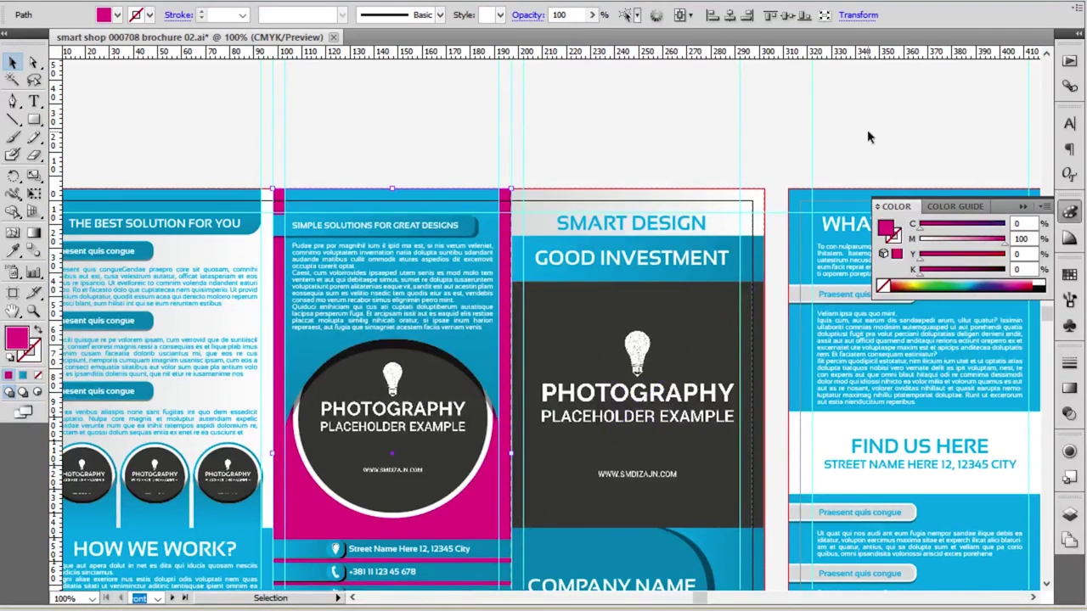
Undo the magenta fill on the middle panel's background and deselect it
{"action": "scroll", "coordinate": [634, 125], "scroll_direction": "down", "scroll_amount": 2}
{"action": "scroll", "coordinate": [650, 141], "scroll_direction": "up", "scroll_amount": 1}
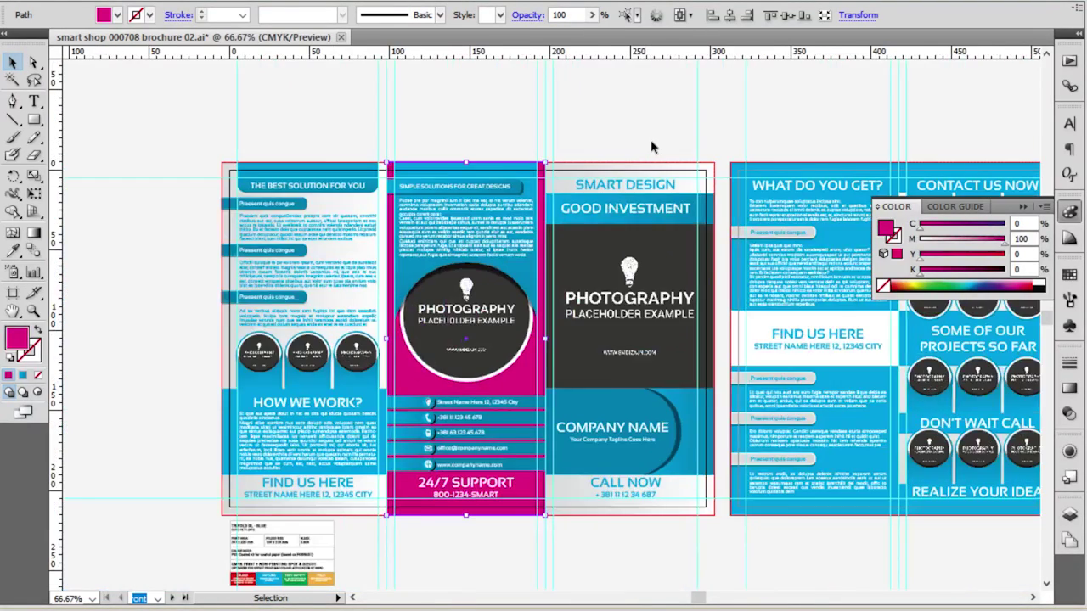
{"action": "scroll", "coordinate": [651, 146], "scroll_direction": "up", "scroll_amount": 1}
{"action": "scroll", "coordinate": [594, 266], "scroll_direction": "down", "scroll_amount": 1}
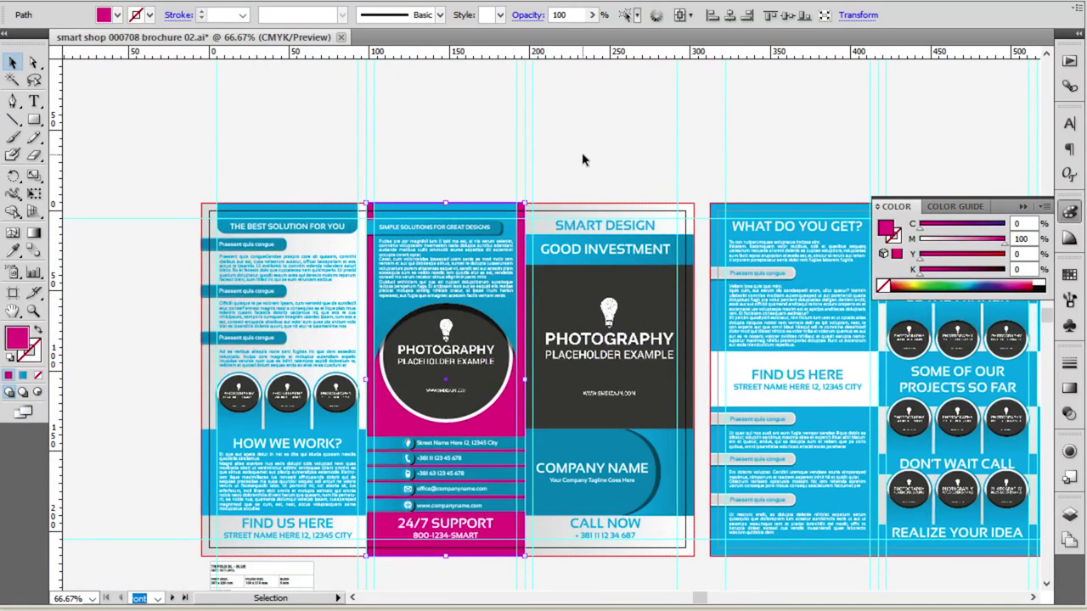
{"action": "left_click", "coordinate": [813, 172]}
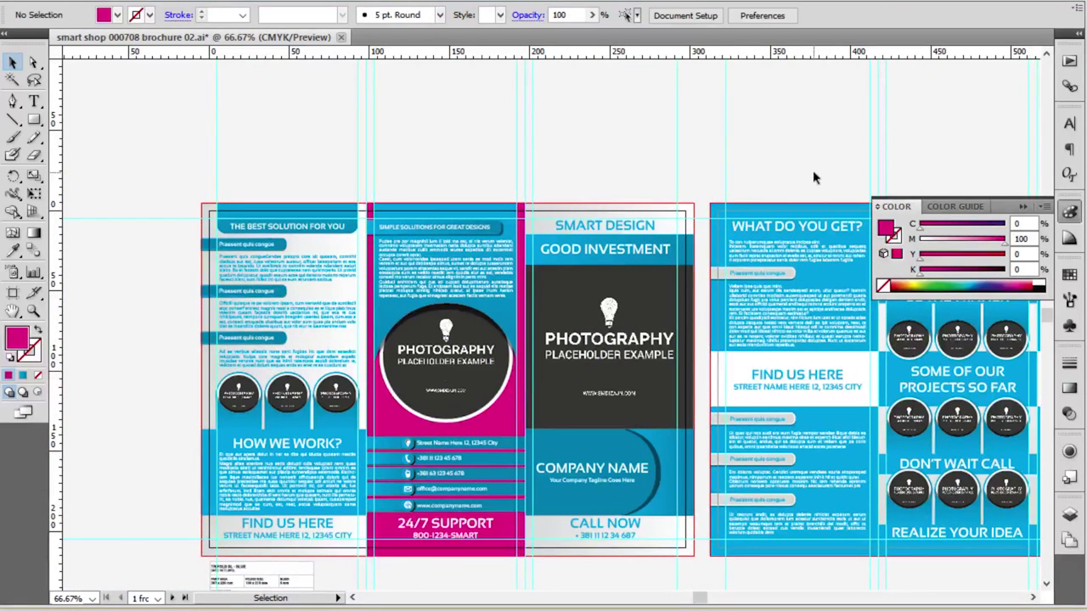
{"action": "key", "text": "ctrl+z"}
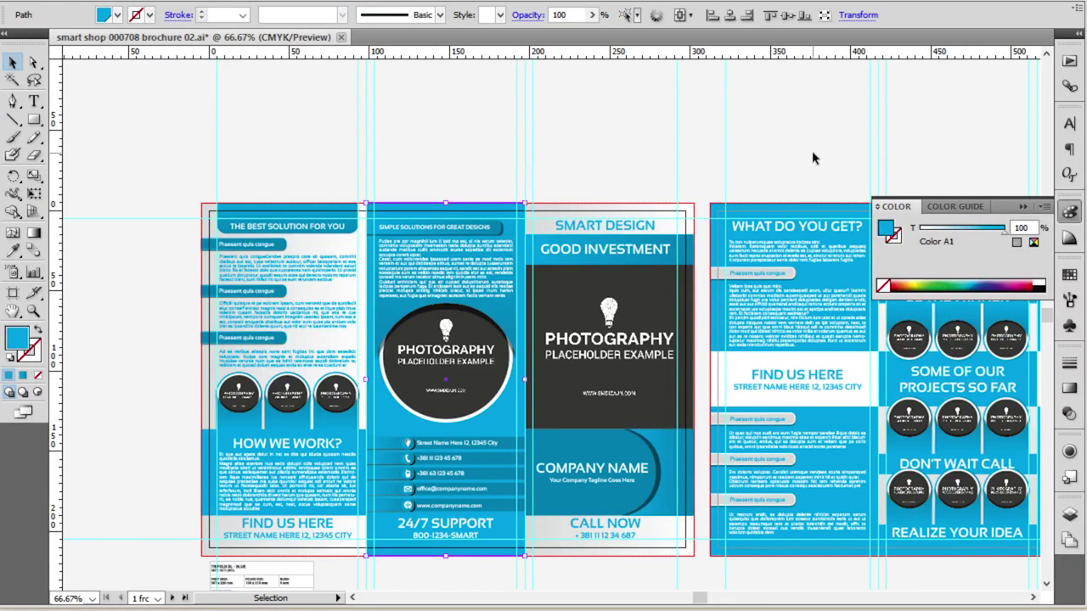
{"action": "left_click", "coordinate": [789, 162]}
Show the document's swatches and check the fill of the gradient shape behind the middle panel's body text
{"action": "left_click", "coordinate": [1068, 277]}
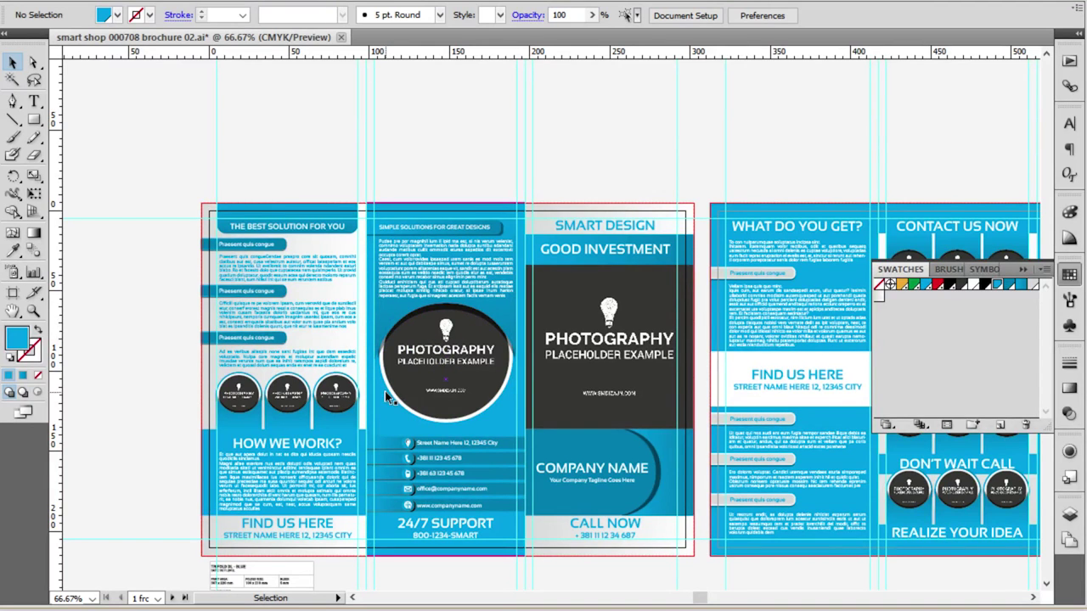
{"action": "left_click", "coordinate": [511, 317]}
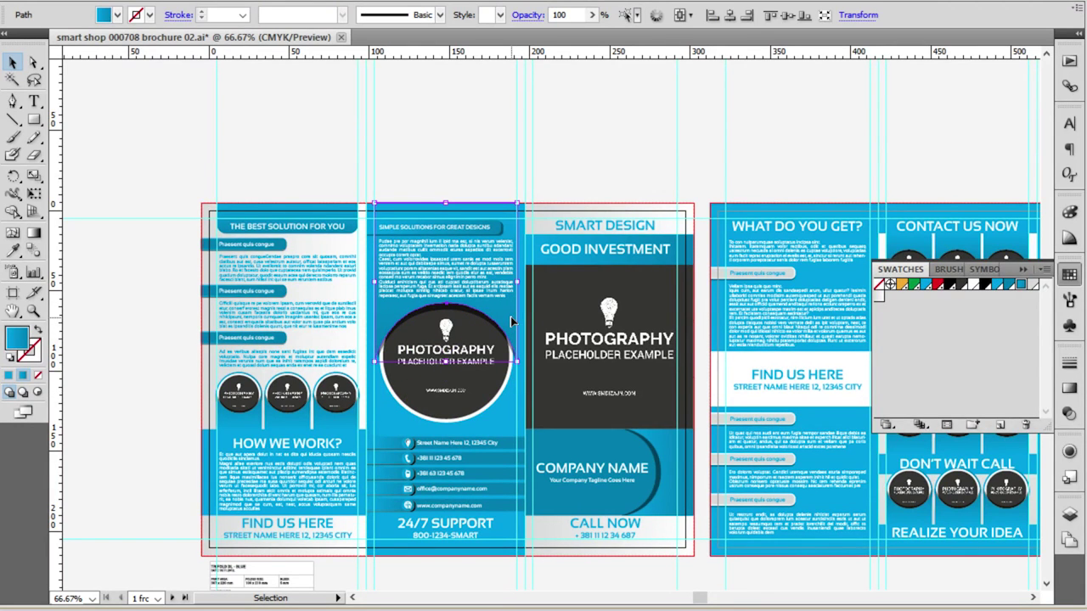
{"action": "left_click", "coordinate": [685, 129]}
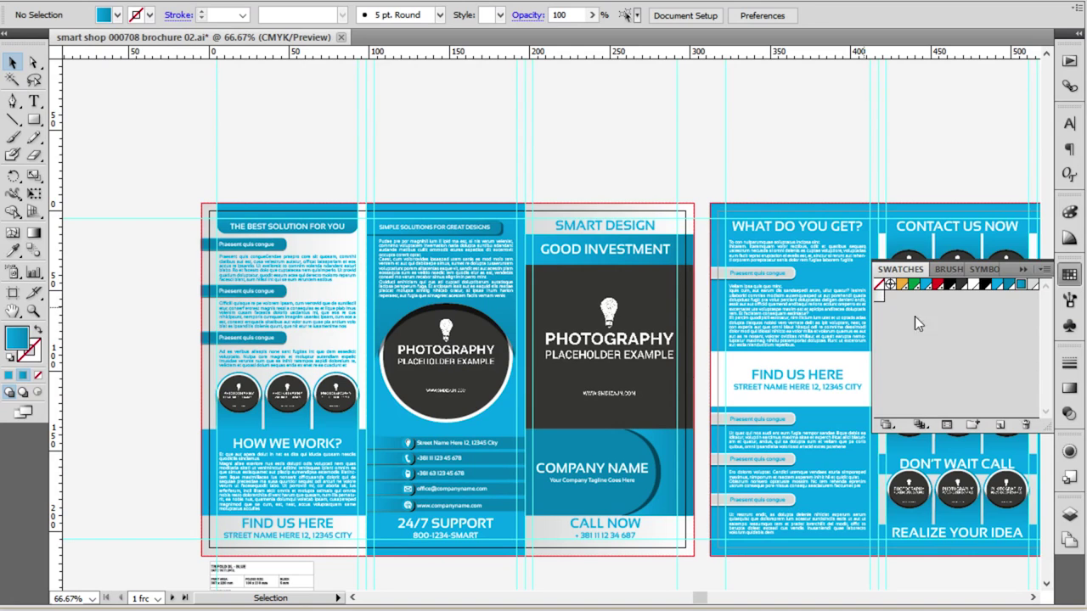
Redefine the global swatch Color A1 as C 0, M 100, Y 0, K 0 with the preview on
{"action": "double_click", "coordinate": [996, 287]}
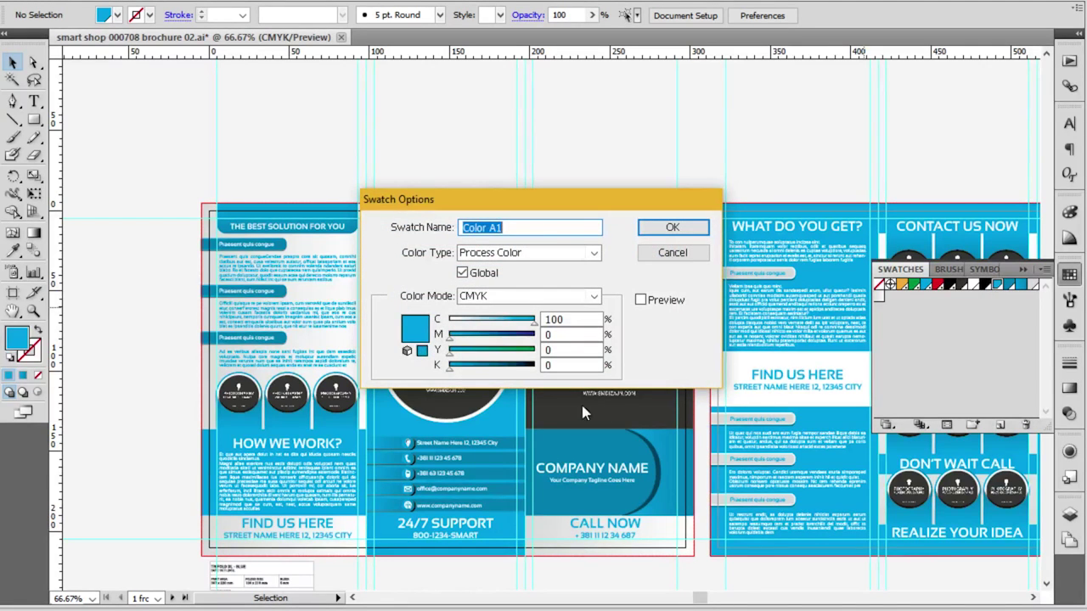
{"action": "double_click", "coordinate": [592, 318]}
{"action": "left_click", "coordinate": [664, 301]}
{"action": "double_click", "coordinate": [588, 319]}
{"action": "type", "text": "0"}
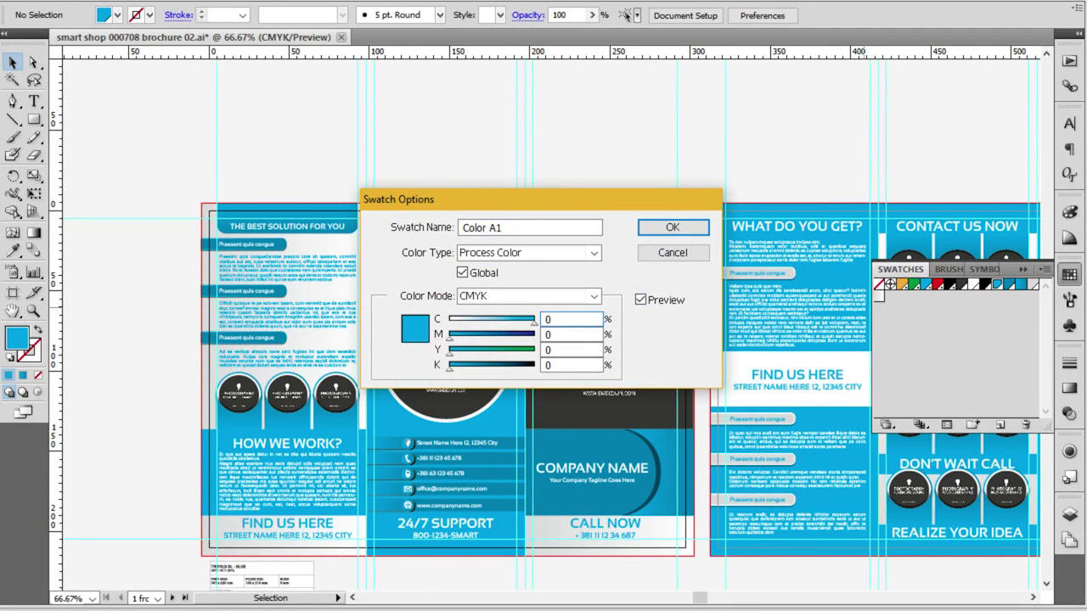
{"action": "key", "text": "Tab"}
{"action": "type", "text": "1"}
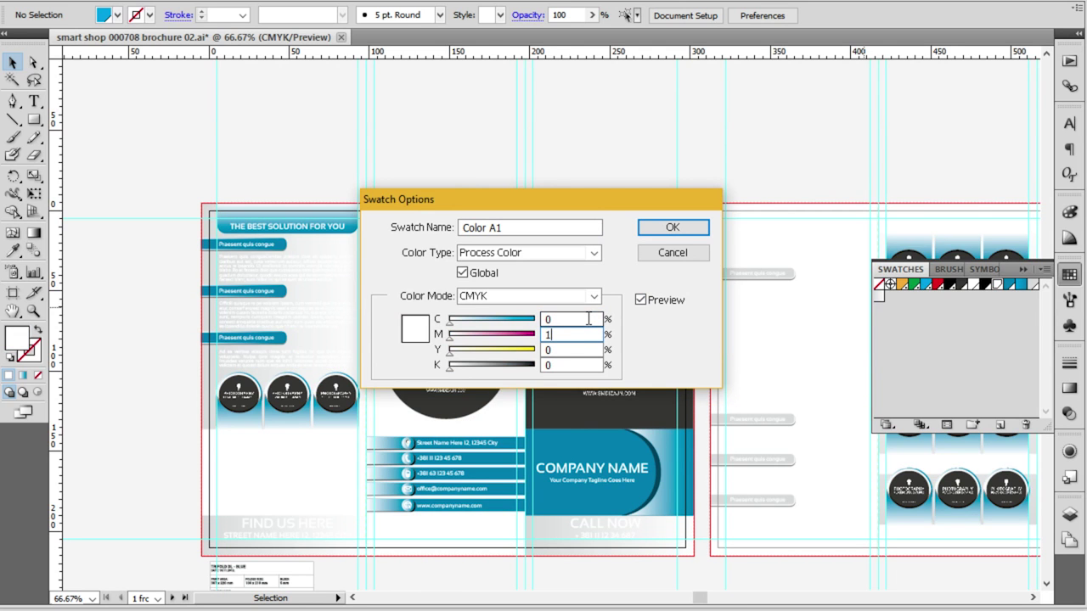
{"action": "key", "text": "Tab"}
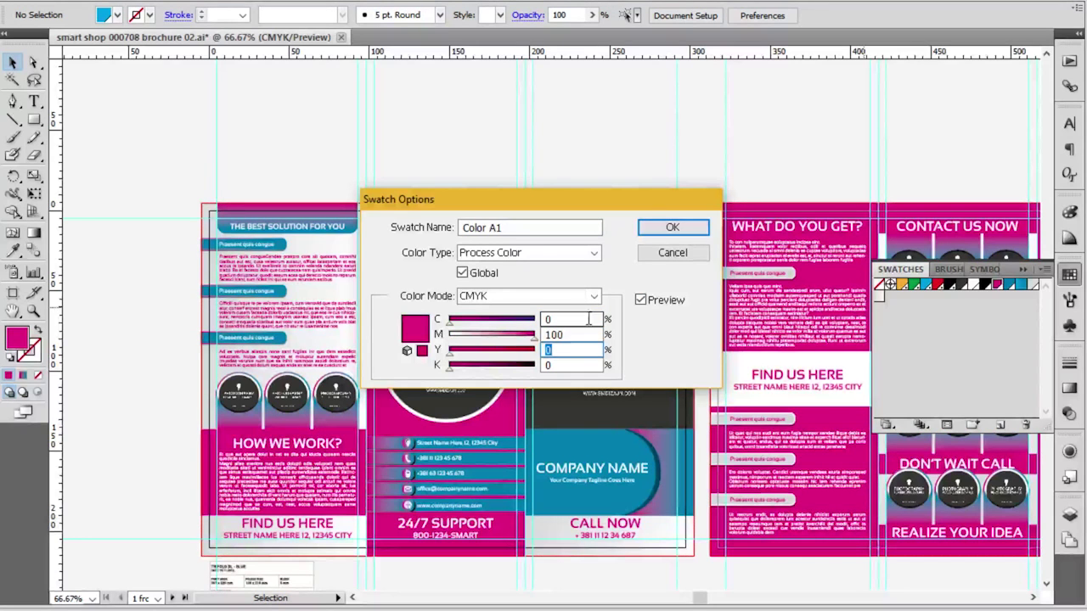
{"action": "left_click", "coordinate": [660, 231]}
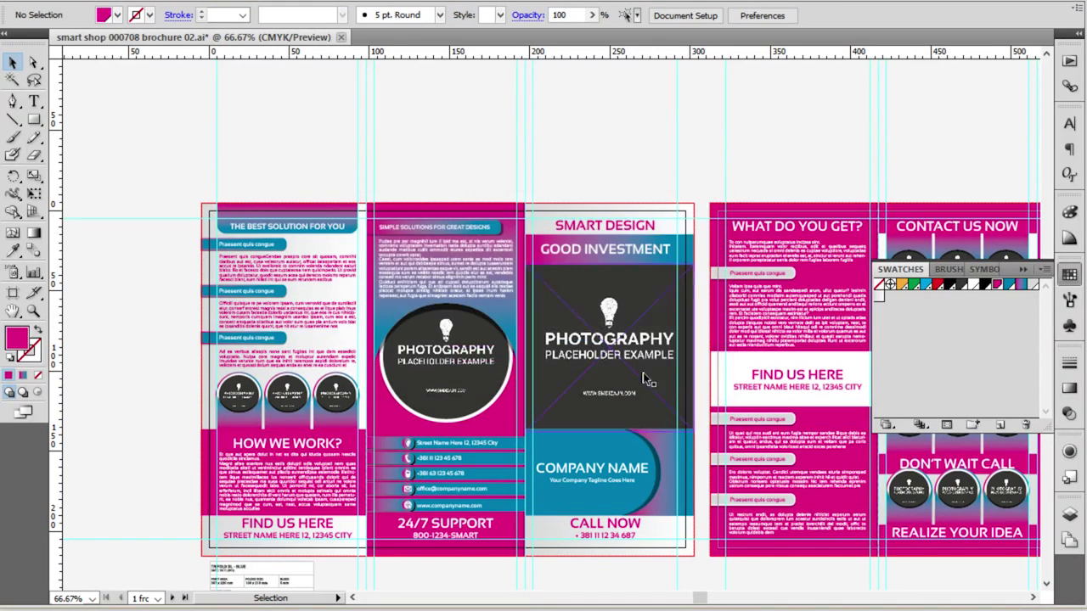
Redefine the global swatch Color A2 with cyan at 0 and magenta at 100, preview it, and close the swatches
{"action": "double_click", "coordinate": [1007, 289]}
{"action": "double_click", "coordinate": [560, 320]}
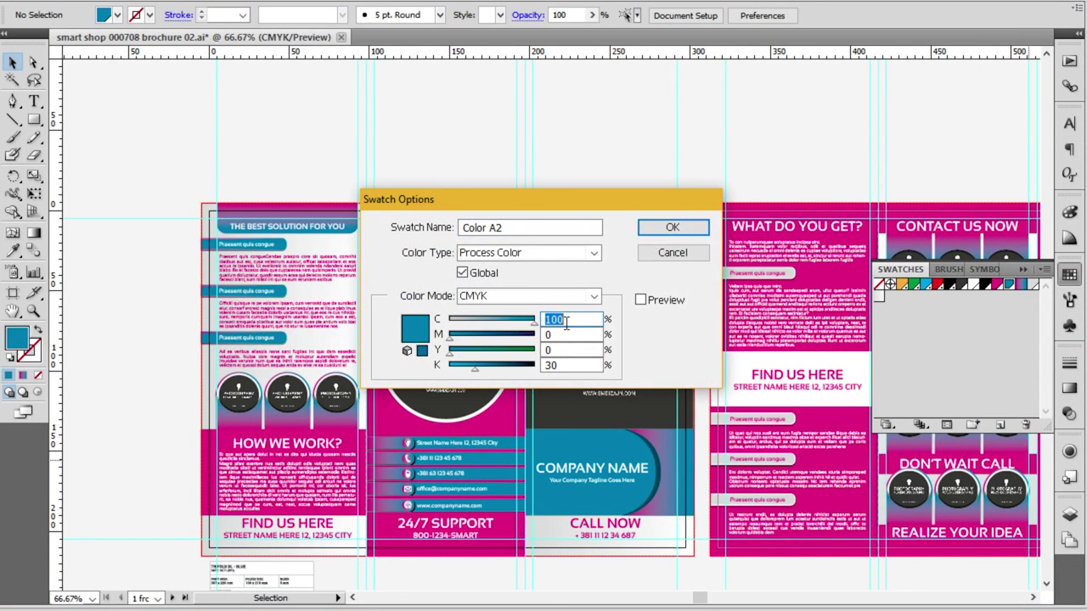
{"action": "type", "text": "0"}
{"action": "key", "text": "Tab"}
{"action": "type", "text": "1"}
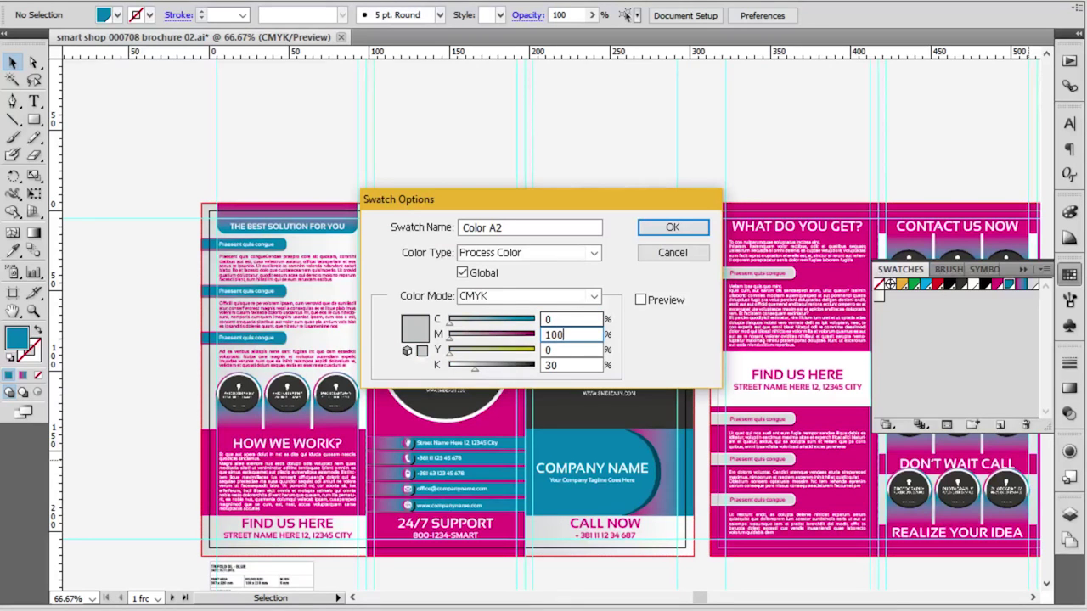
{"action": "type", "text": "00"}
{"action": "key", "text": "Tab"}
{"action": "left_click", "coordinate": [642, 300]}
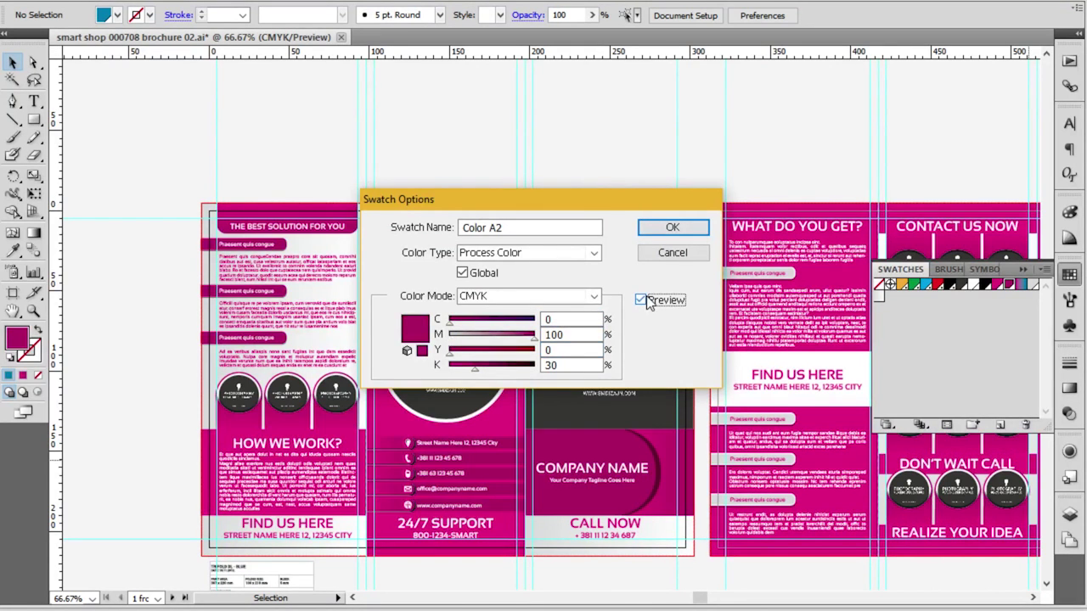
{"action": "left_click", "coordinate": [672, 227]}
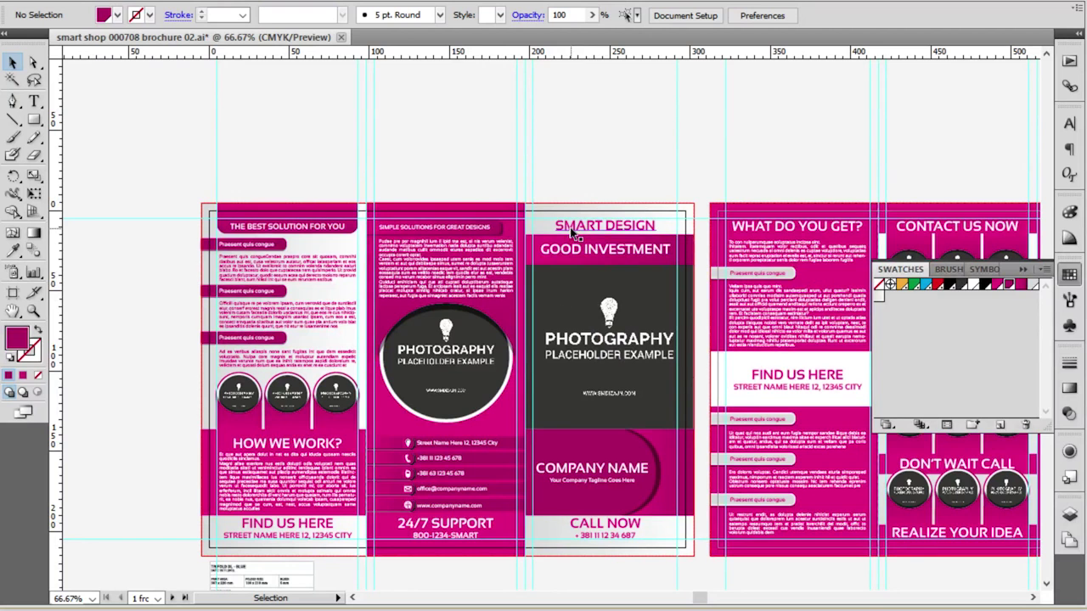
{"action": "left_click_drag", "start_coordinate": [803, 178], "coordinate": [668, 144]}
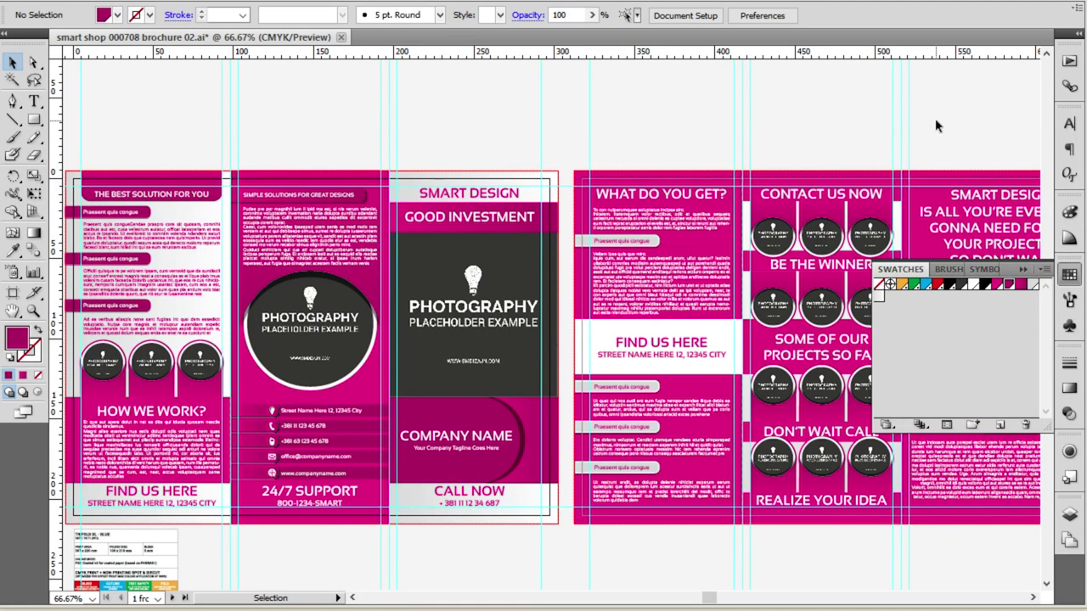
{"action": "left_click", "coordinate": [1067, 285]}
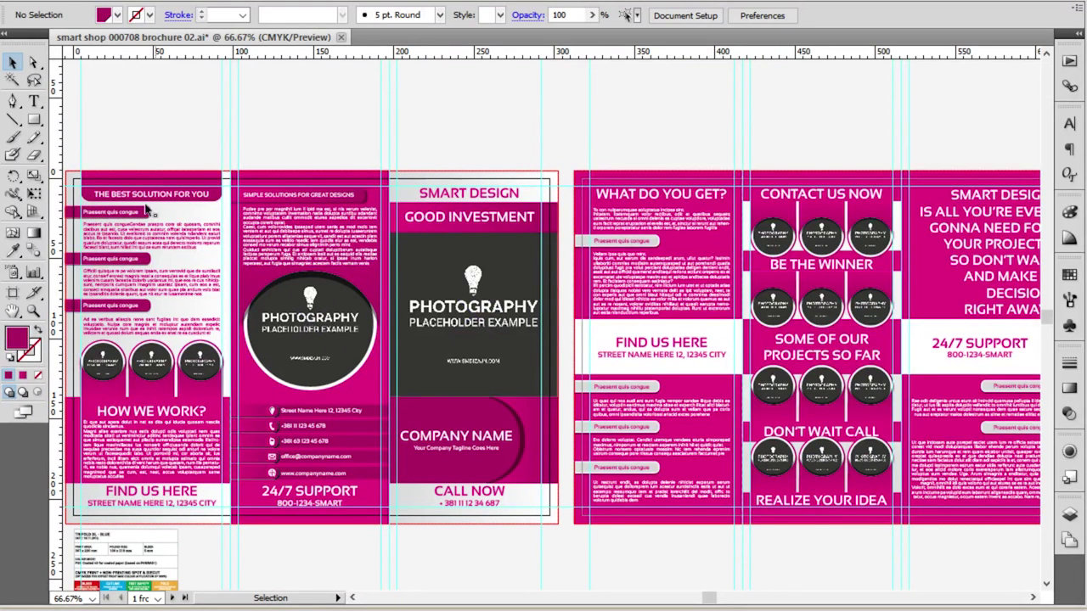
Replace the cover headline SMART DESIGN with SMART SHOP and deselect the text
{"action": "left_click", "coordinate": [478, 196]}
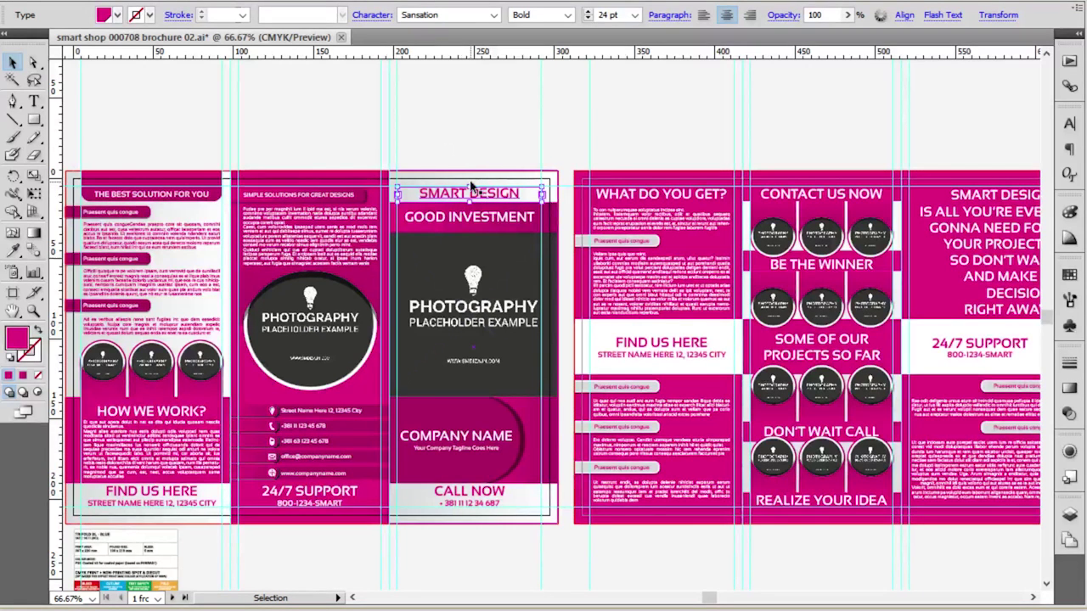
{"action": "scroll", "coordinate": [446, 204], "scroll_direction": "up", "scroll_amount": 2}
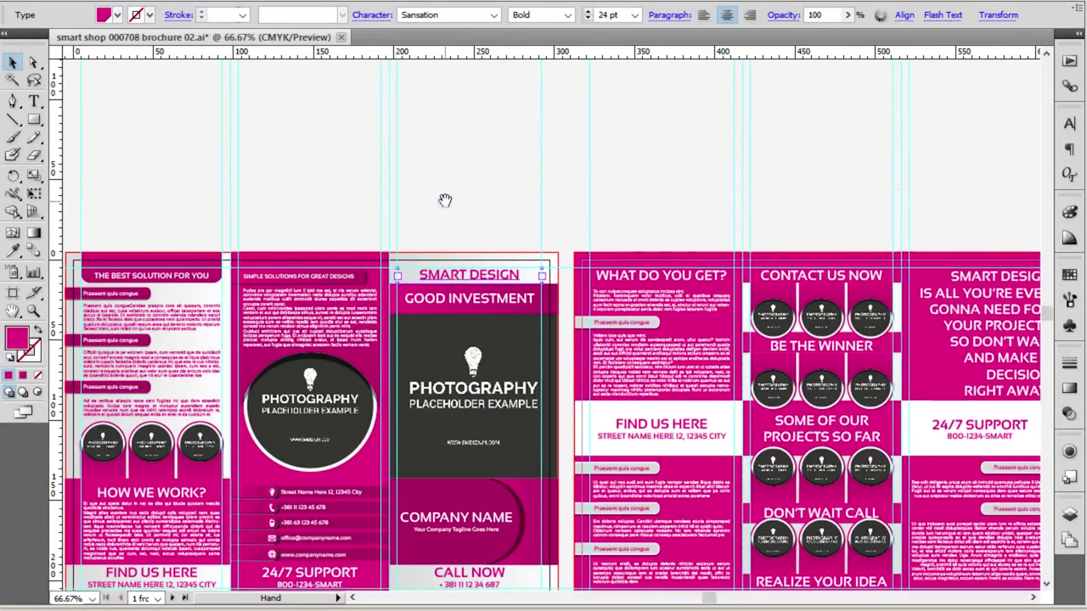
{"action": "scroll", "coordinate": [457, 276], "scroll_direction": "up", "scroll_amount": 4}
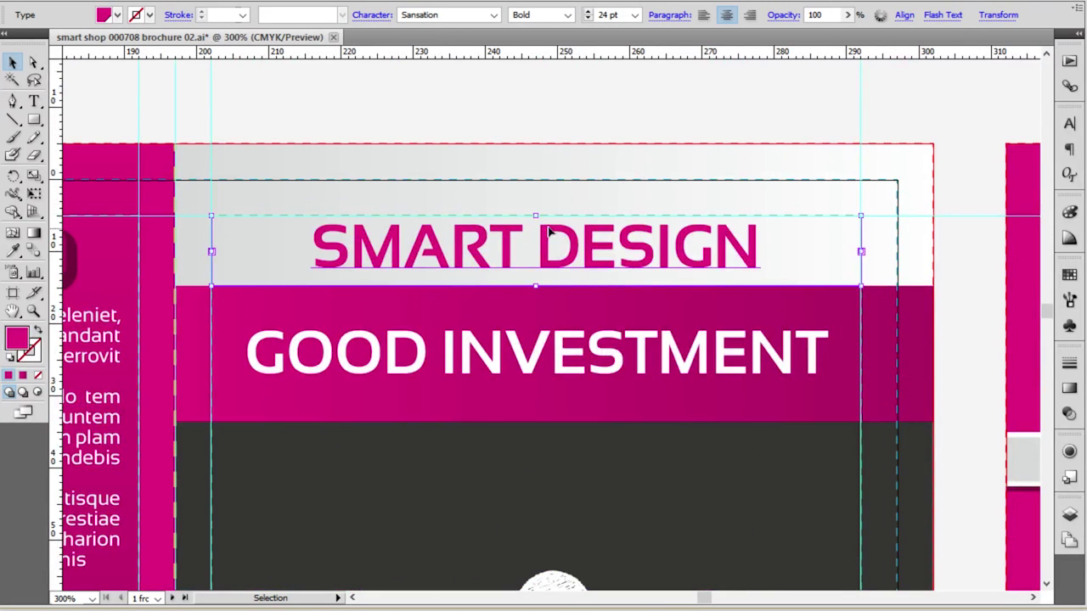
{"action": "key", "text": "t"}
{"action": "left_click", "coordinate": [514, 246]}
{"action": "left_click_drag", "start_coordinate": [313, 245], "coordinate": [762, 243]}
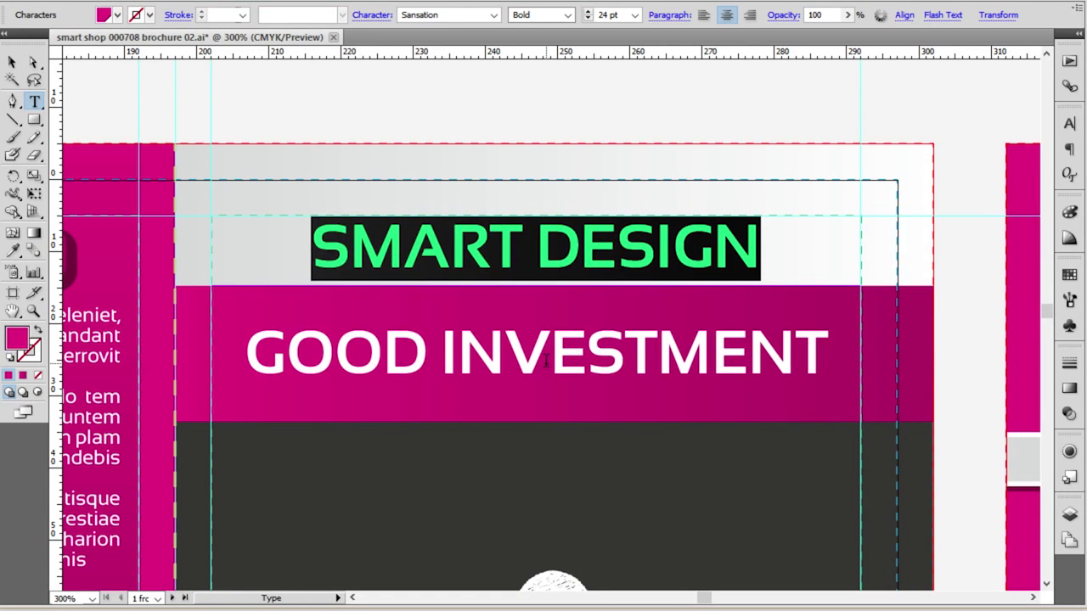
{"action": "type", "text": "SMART"}
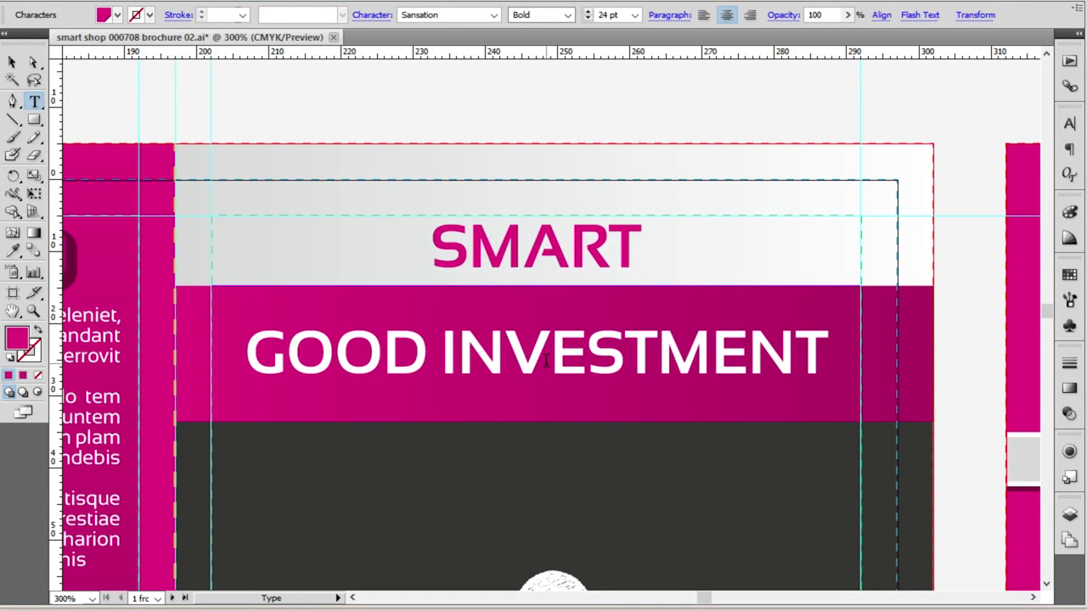
{"action": "type", "text": " SHOP"}
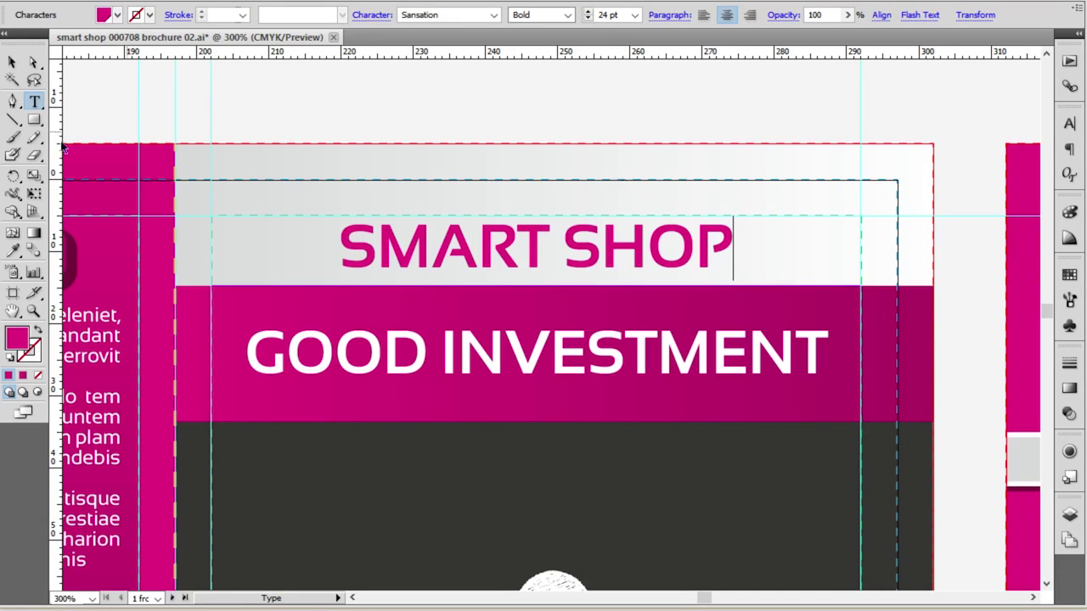
{"action": "left_click", "coordinate": [12, 62]}
{"action": "left_click", "coordinate": [813, 146]}
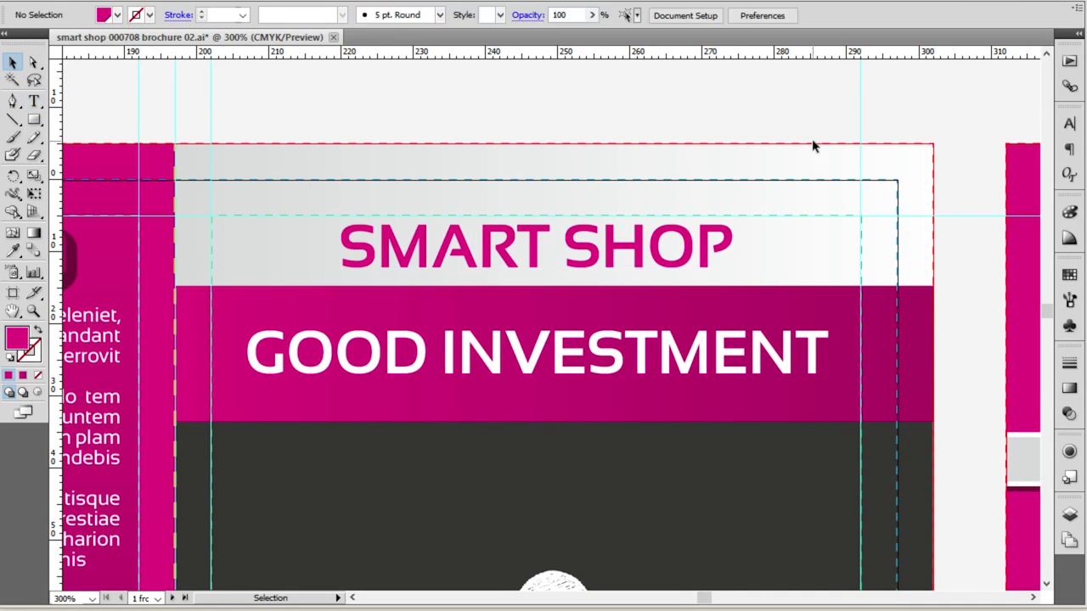
{"action": "scroll", "coordinate": [813, 146], "scroll_direction": "down", "scroll_amount": 5}
{"action": "scroll", "coordinate": [517, 240], "scroll_direction": "up", "scroll_amount": 4}
{"action": "left_click", "coordinate": [516, 240]}
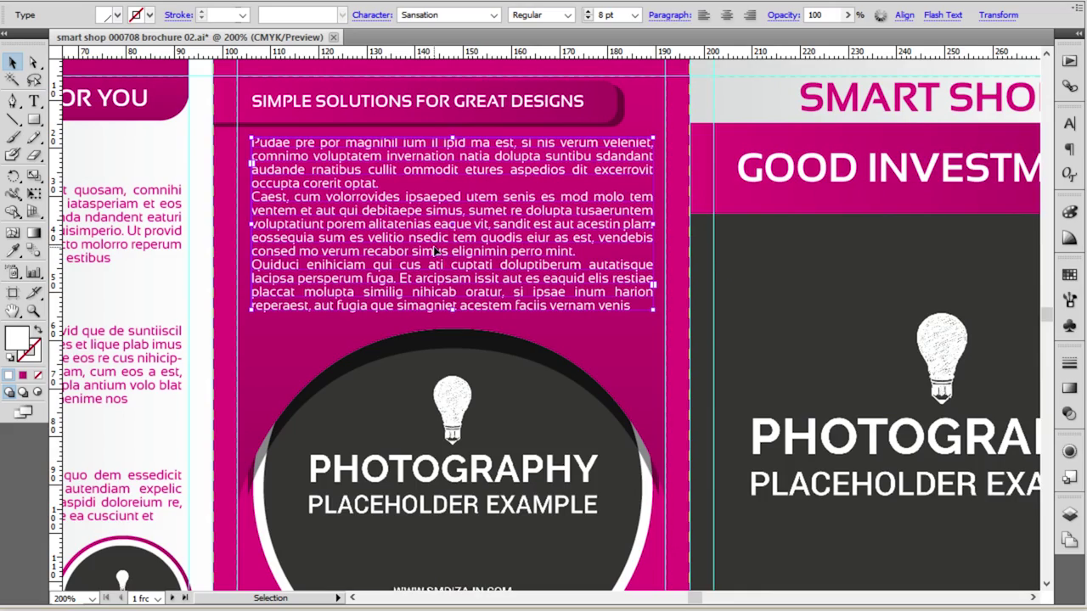
{"action": "scroll", "coordinate": [313, 230], "scroll_direction": "down", "scroll_amount": 1}
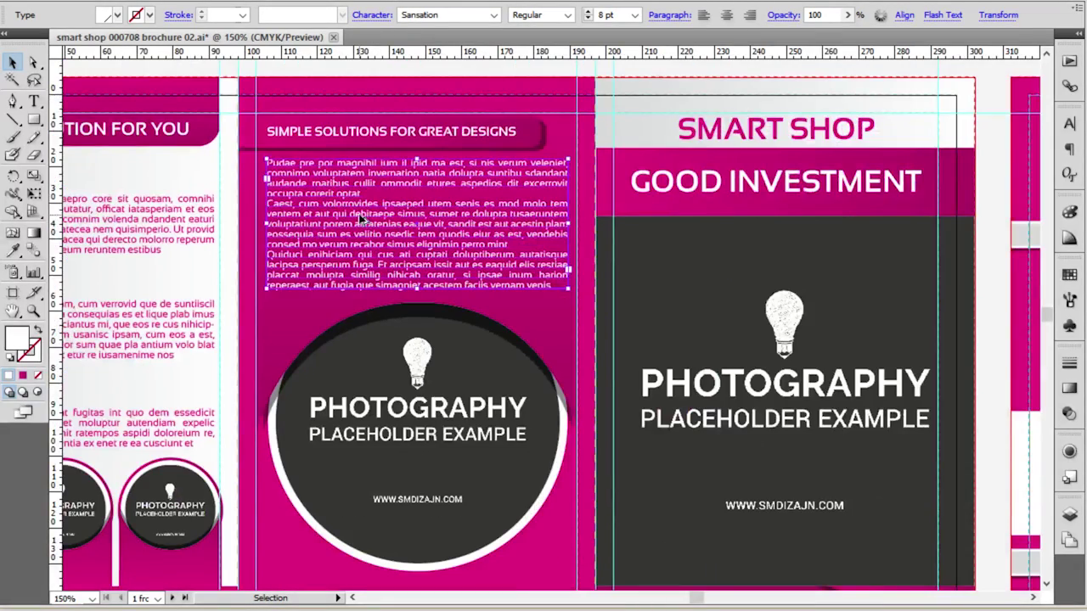
{"action": "scroll", "coordinate": [359, 213], "scroll_direction": "down", "scroll_amount": 1}
{"action": "left_click", "coordinate": [543, 85]}
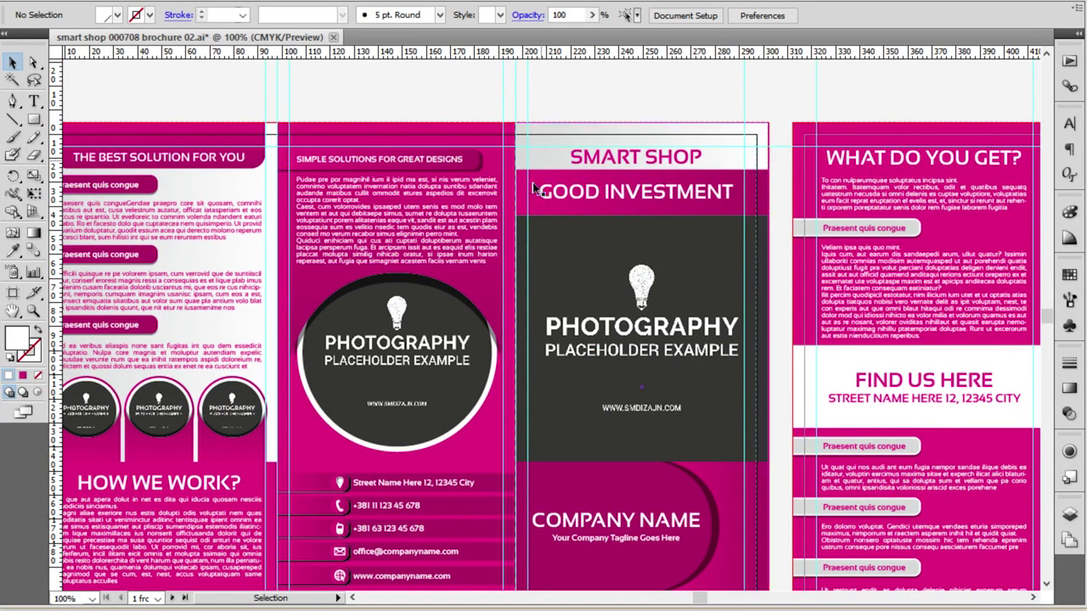
Display the layers and check the type settings of the middle panel's heading and body text
{"action": "left_click", "coordinate": [1070, 517]}
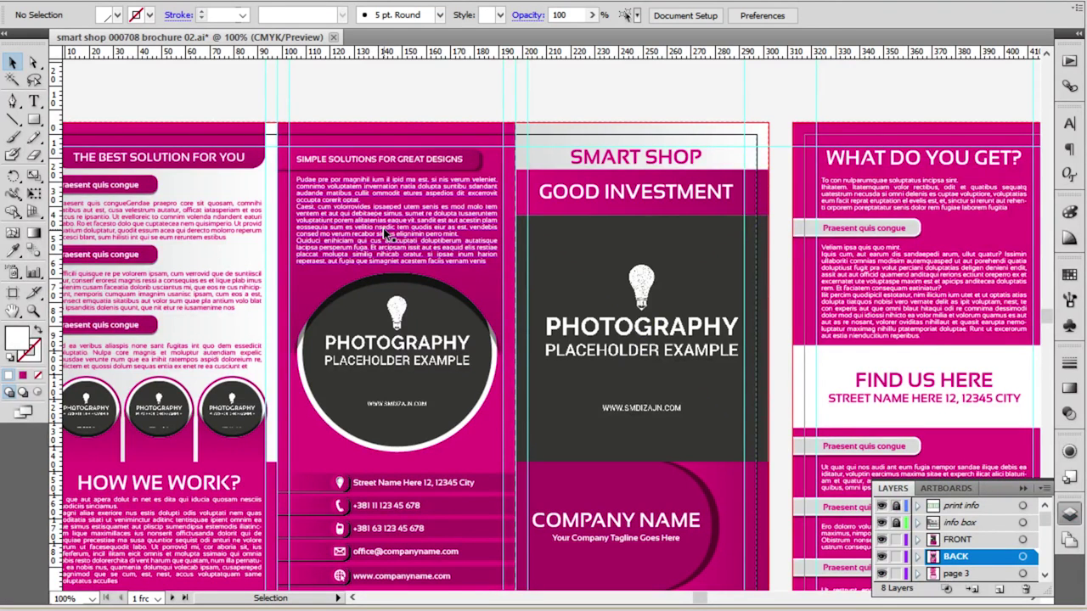
{"action": "left_click", "coordinate": [378, 159]}
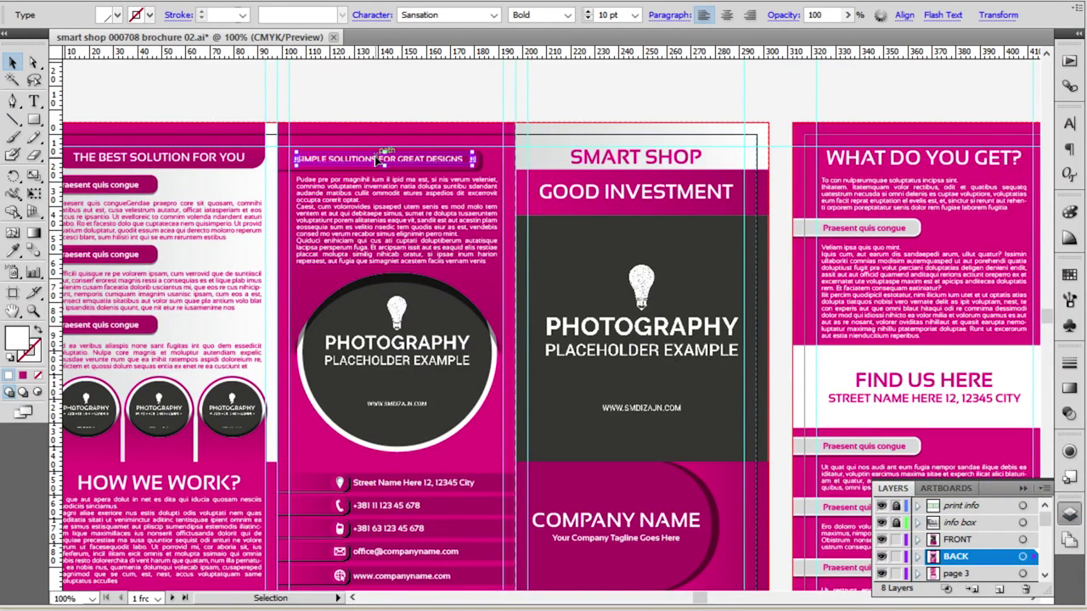
{"action": "left_click", "coordinate": [387, 212]}
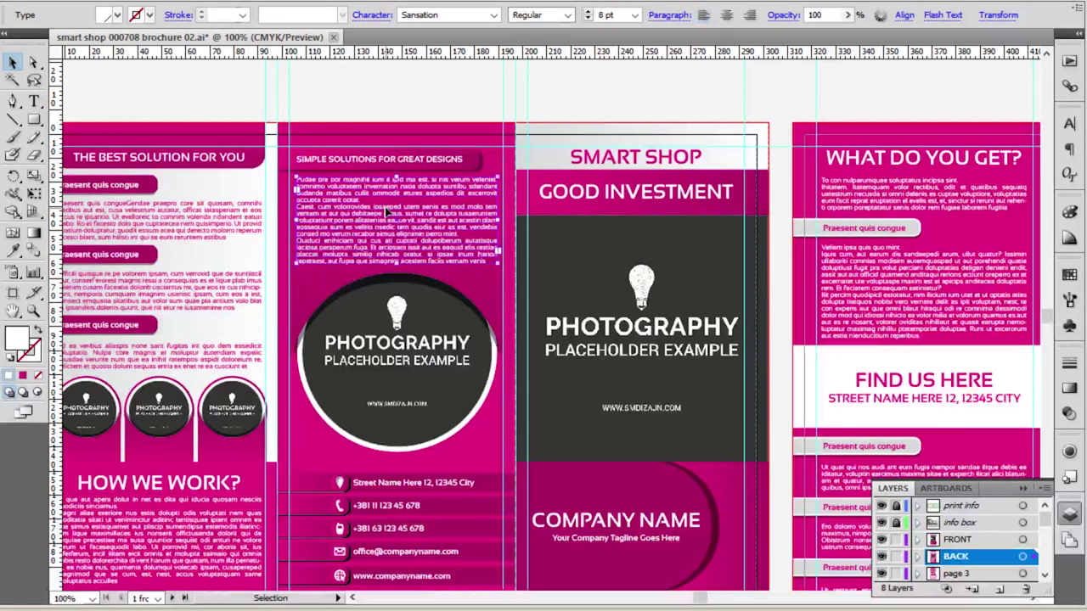
{"action": "left_click", "coordinate": [407, 89]}
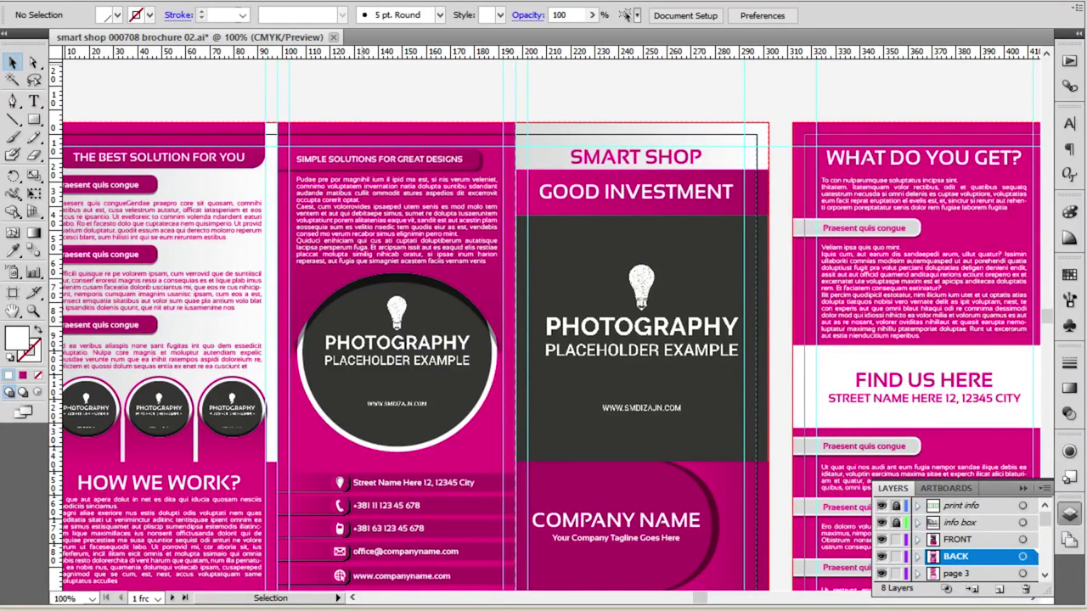
Show the full character settings for the middle panel's body text block
{"action": "left_click", "coordinate": [365, 1]}
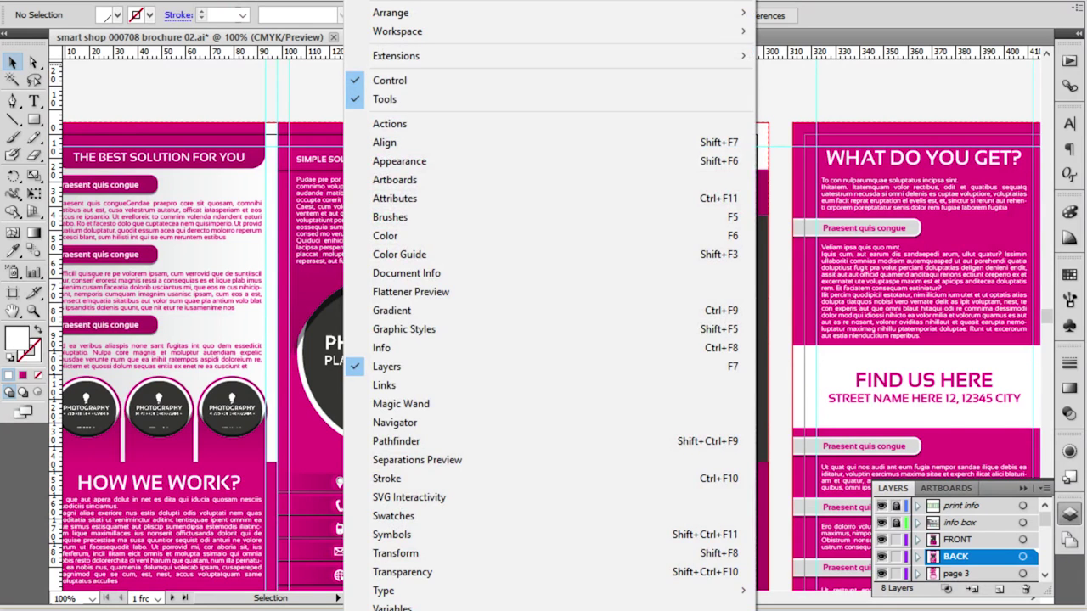
{"action": "mouse_move", "coordinate": [595, 591]}
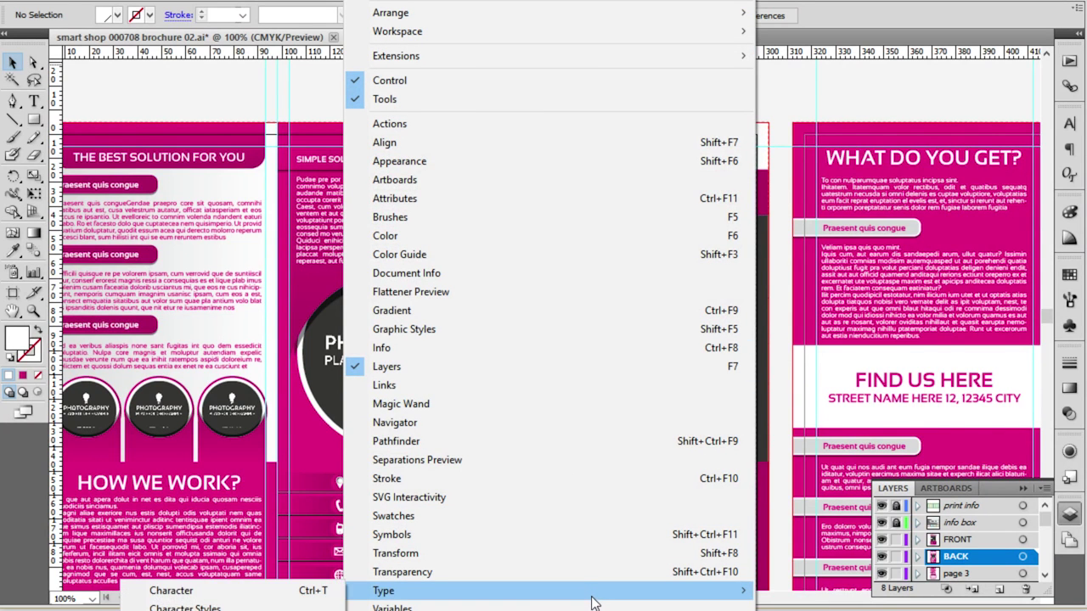
{"action": "left_click", "coordinate": [292, 590]}
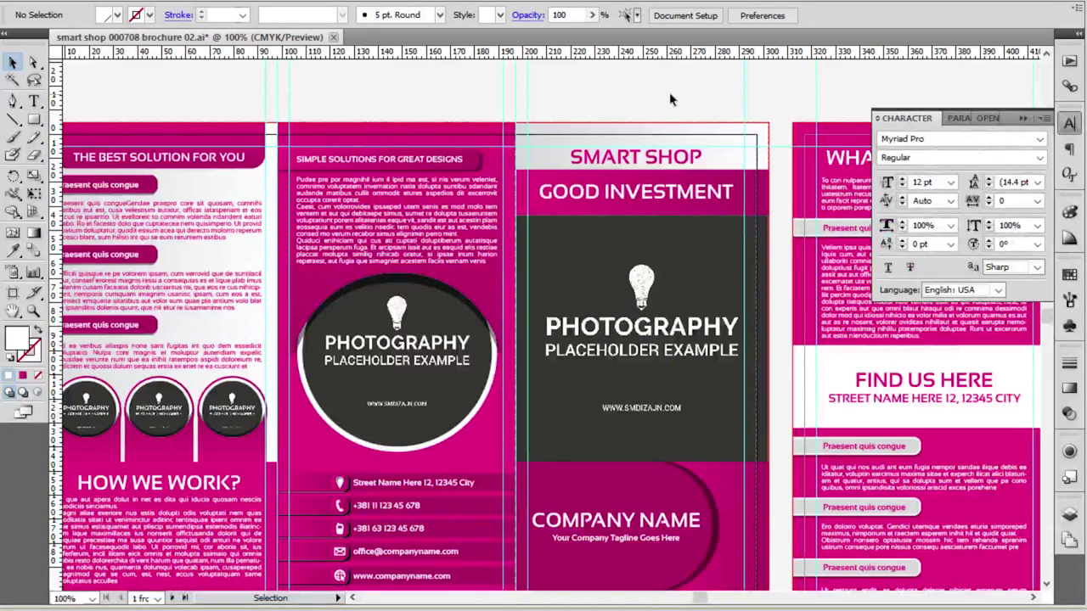
{"action": "left_click", "coordinate": [442, 207]}
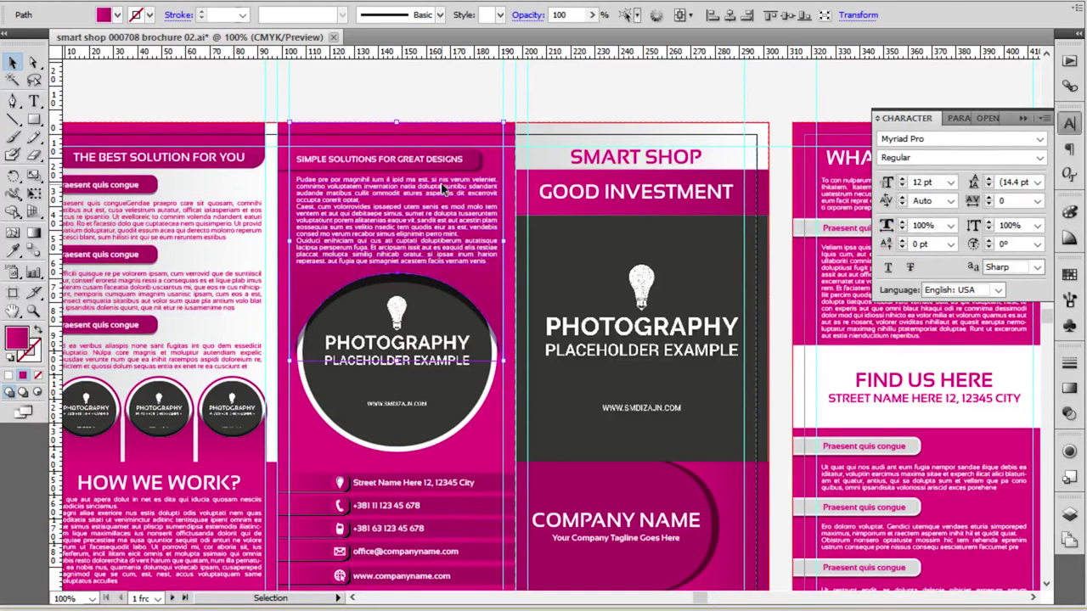
{"action": "left_click", "coordinate": [445, 191]}
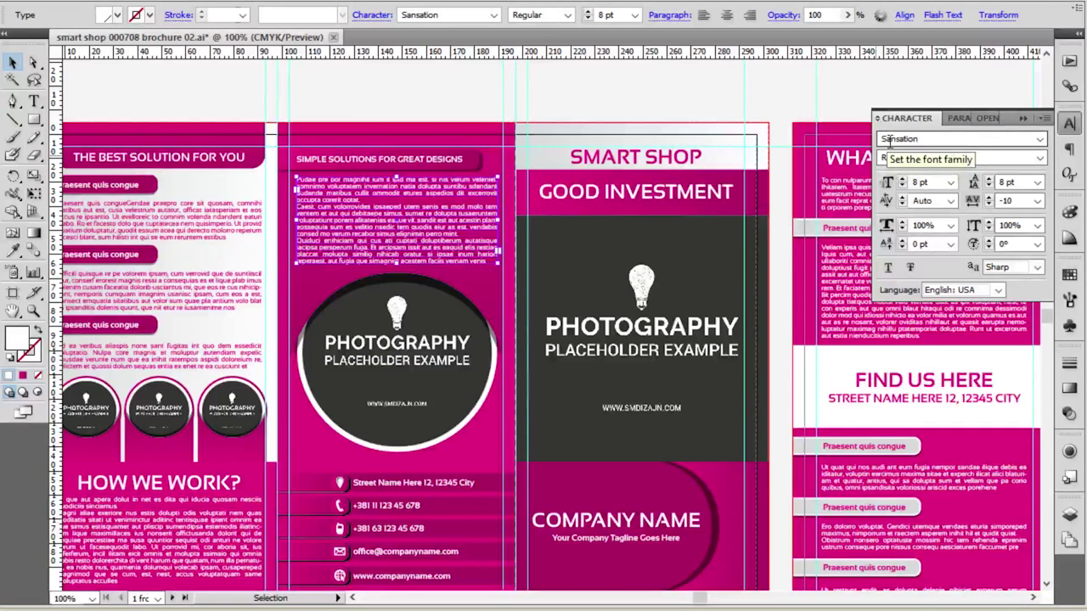
Try Script MT Bold on the middle panel's body text, undo the font change and put the character settings away
{"action": "left_click", "coordinate": [1039, 139]}
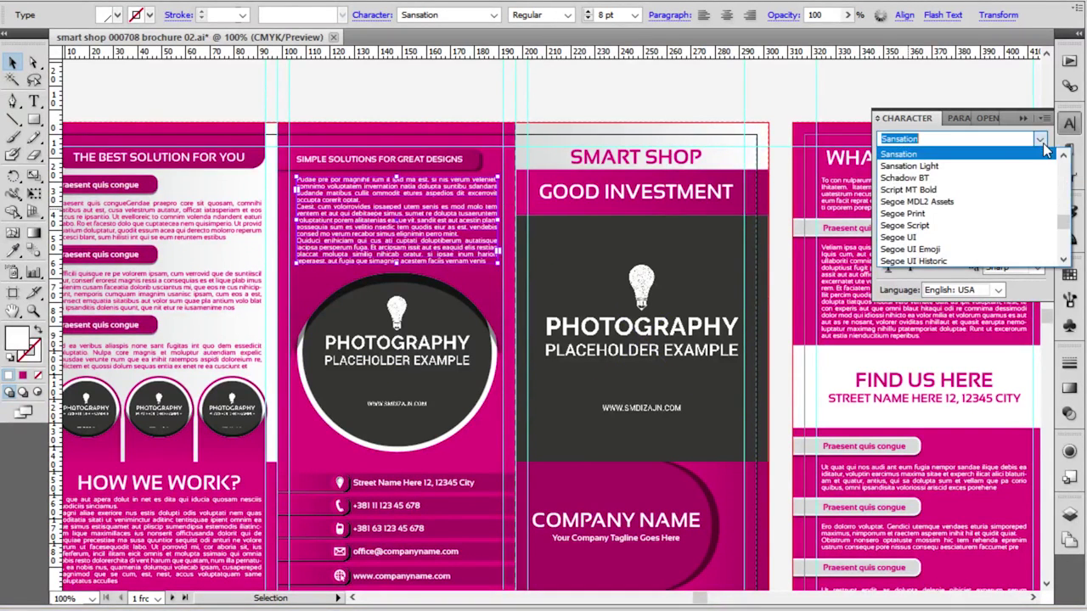
{"action": "left_click", "coordinate": [980, 190]}
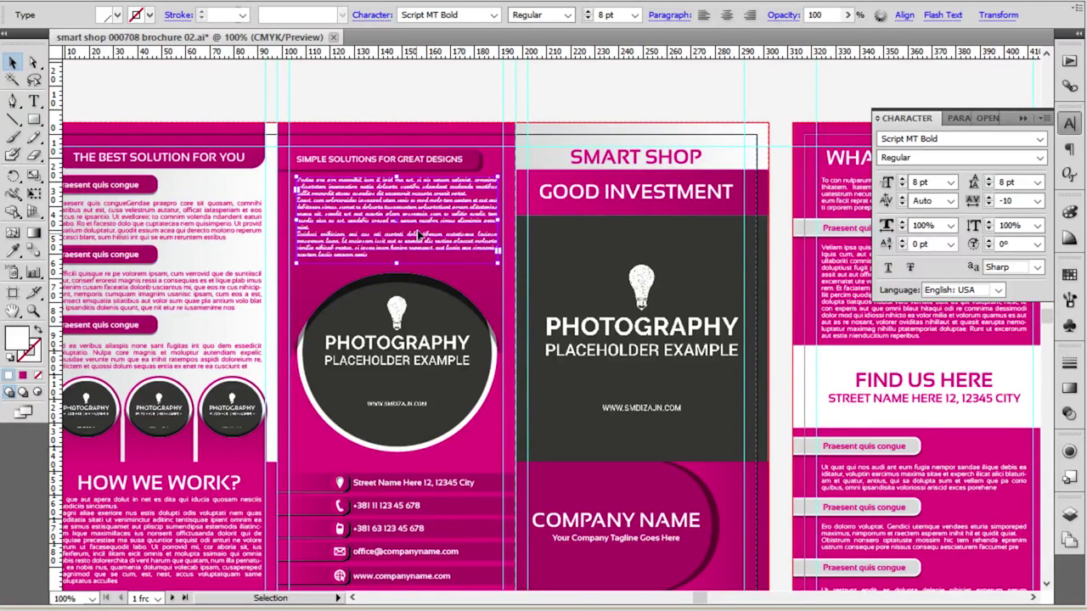
{"action": "key", "text": "ctrl+z"}
{"action": "left_click", "coordinate": [714, 86]}
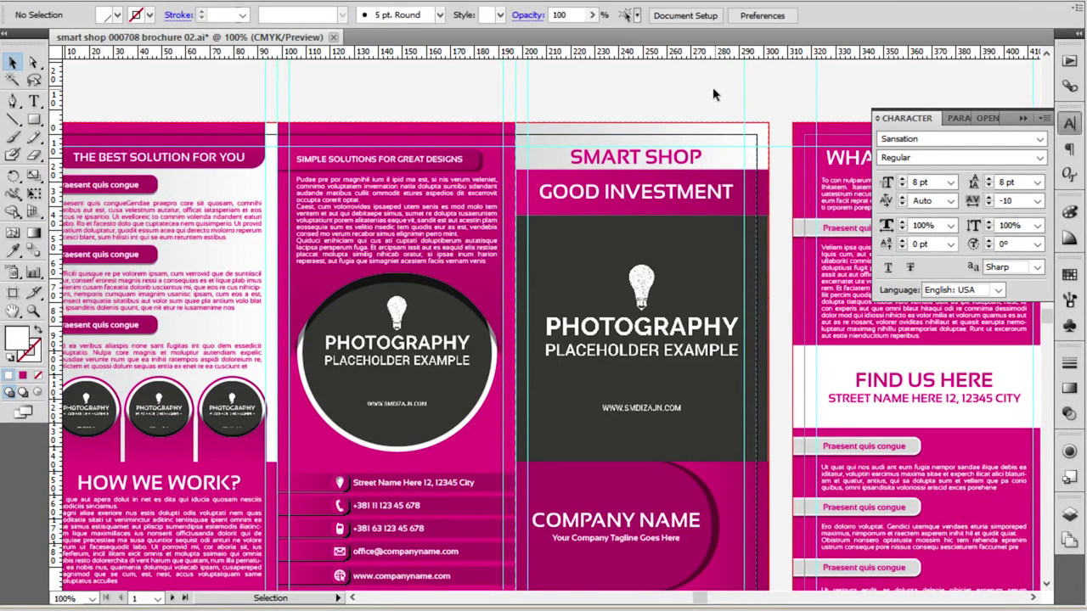
{"action": "left_click", "coordinate": [1069, 123]}
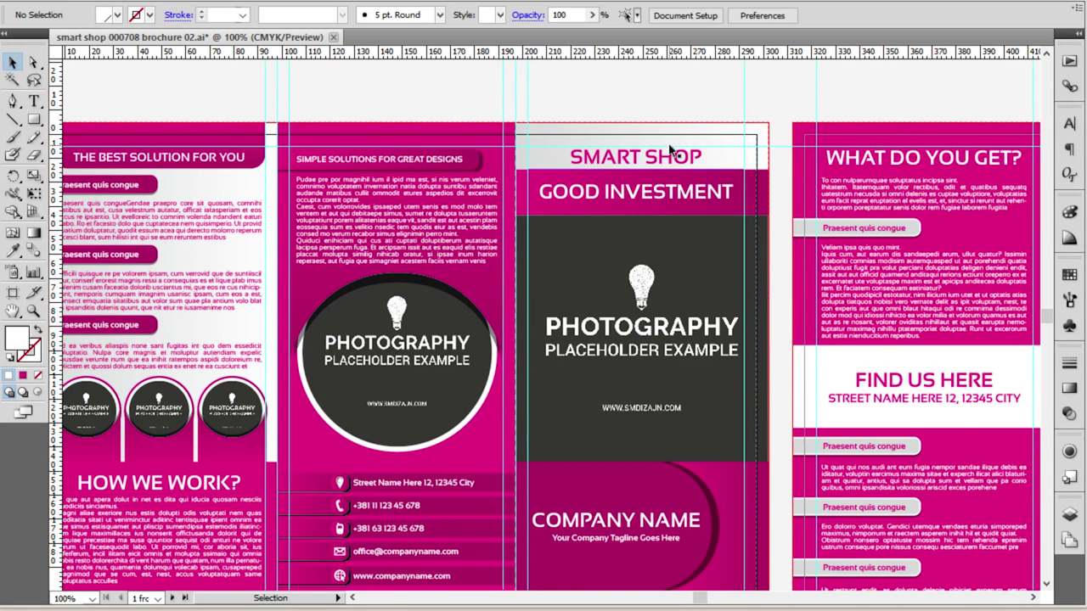
Float the layer list over the artwork, enlarge it to show every layer, and make the info box layer active
{"action": "left_click", "coordinate": [1067, 517]}
{"action": "left_click_drag", "start_coordinate": [892, 488], "coordinate": [828, 89]}
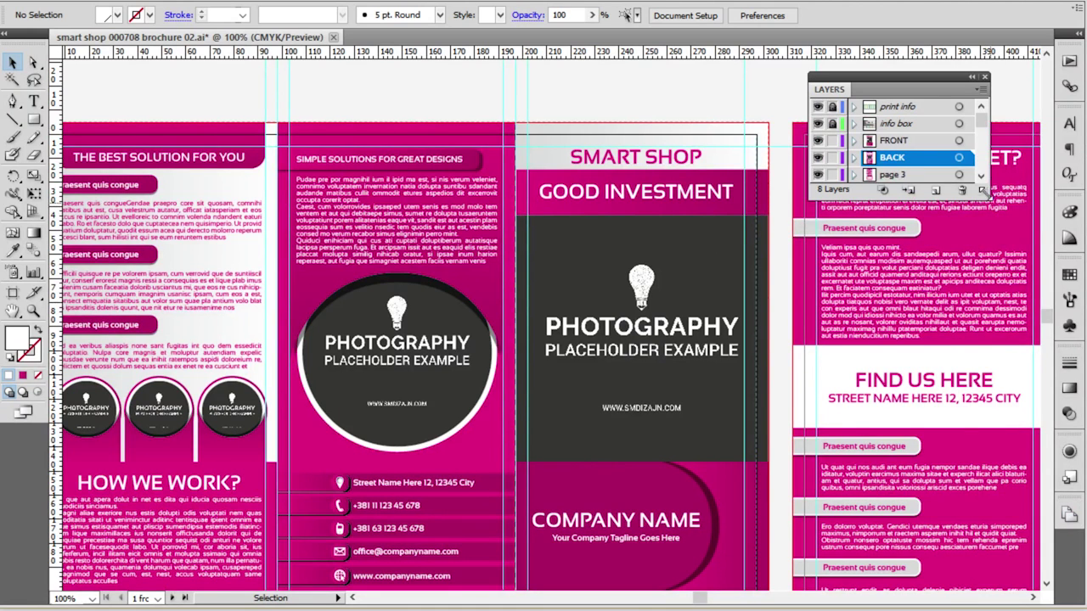
{"action": "left_click_drag", "start_coordinate": [982, 190], "coordinate": [1013, 438]}
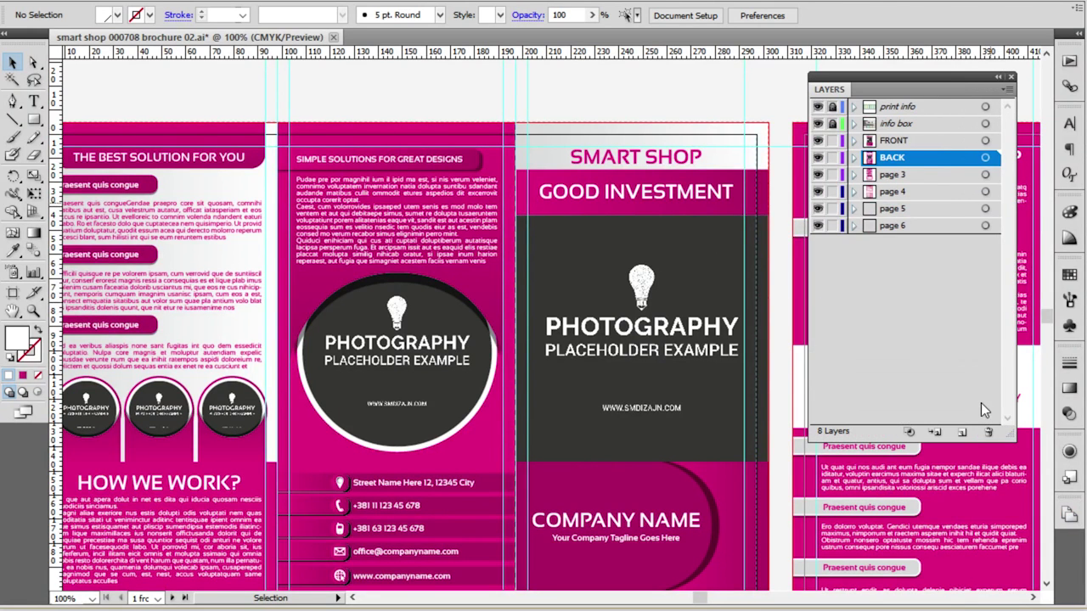
{"action": "left_click", "coordinate": [943, 115]}
{"action": "left_click", "coordinate": [932, 124]}
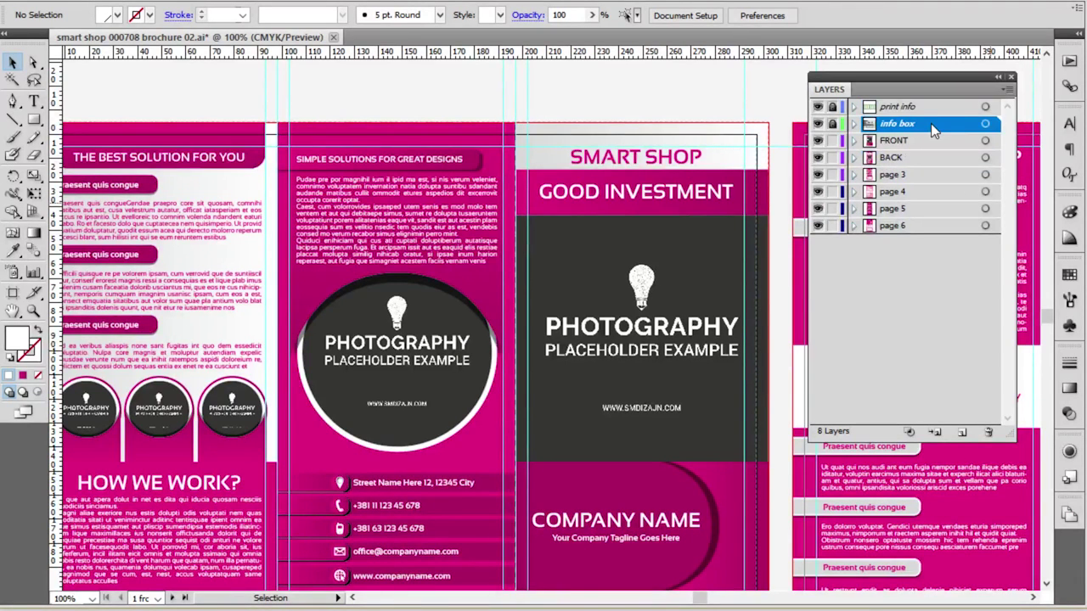
{"action": "left_click", "coordinate": [929, 106]}
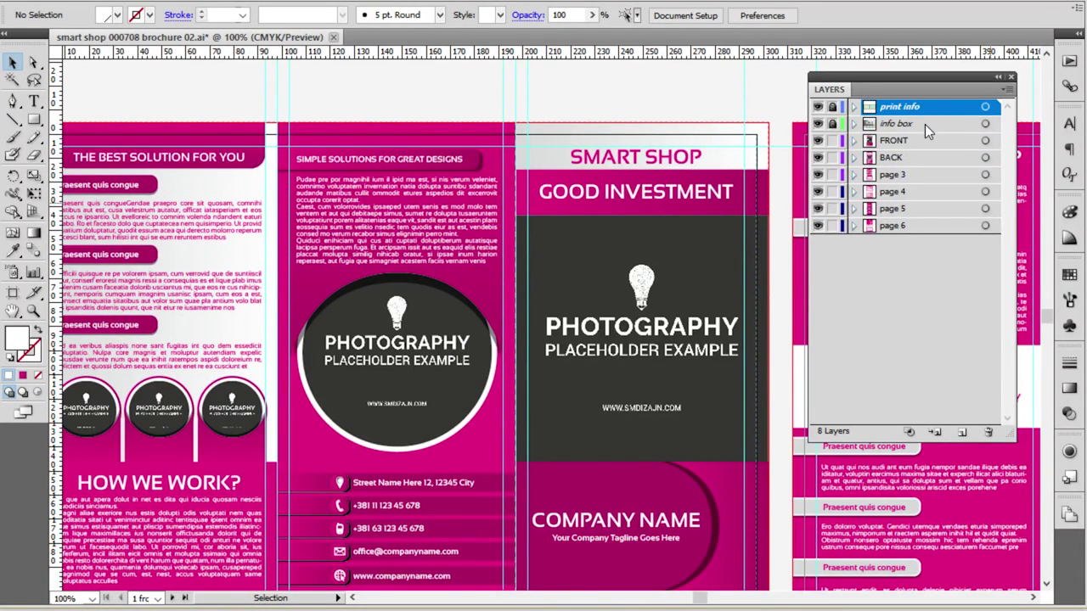
{"action": "left_click", "coordinate": [925, 124]}
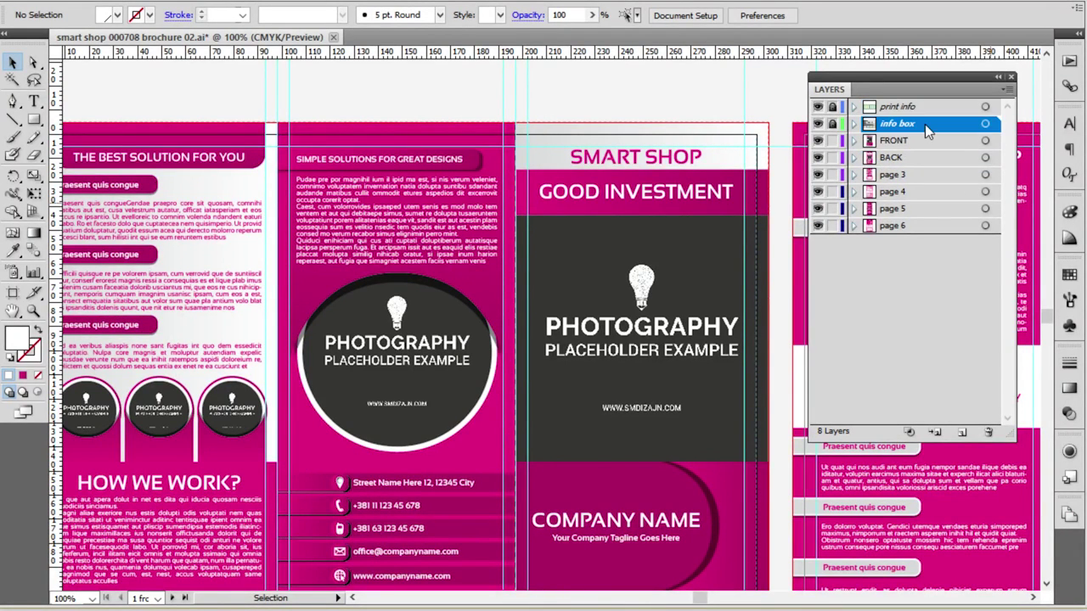
Isolate the print info layer and examine its bleed, cut and fold lines across the artboards
{"action": "left_click", "coordinate": [817, 109], "text": "alt"}
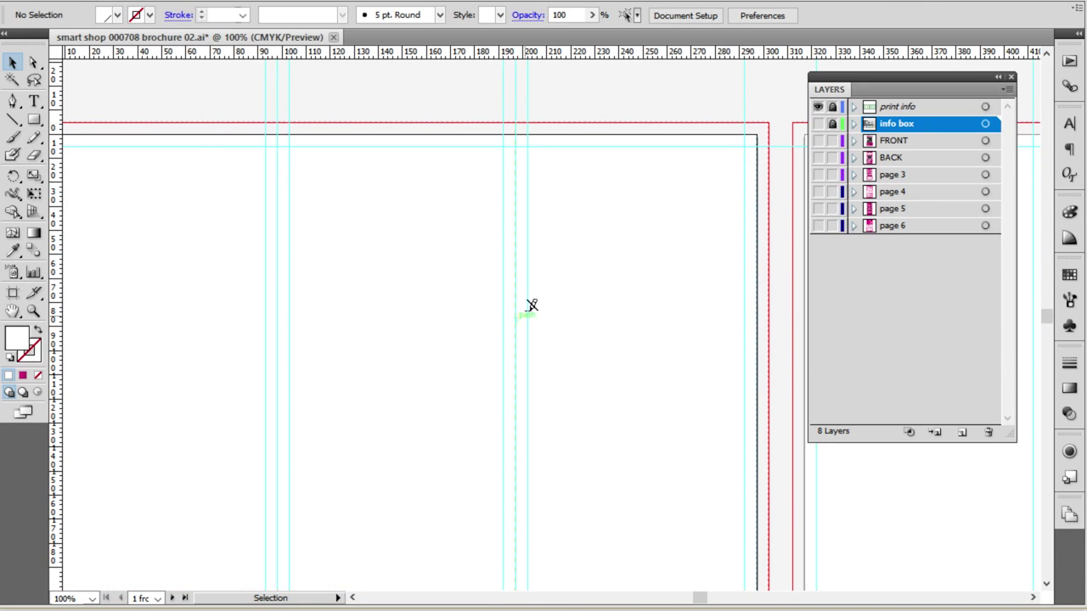
{"action": "key", "text": "ctrl+minus"}
{"action": "key", "text": "ctrl+minus"}
{"action": "key", "text": "ctrl+minus"}
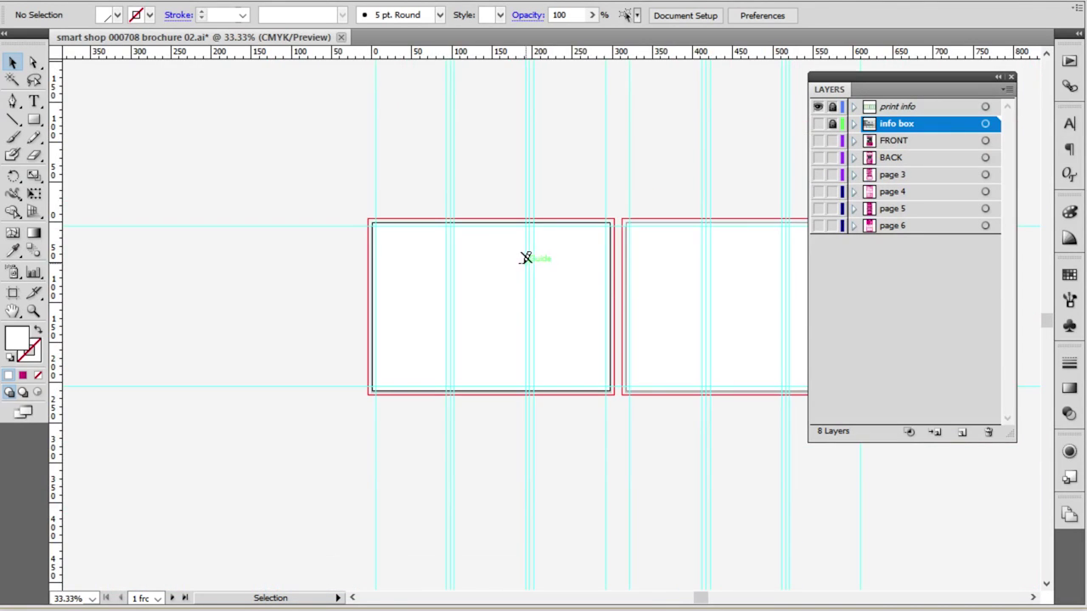
{"action": "scroll", "coordinate": [649, 304], "scroll_direction": "up", "scroll_amount": 3}
{"action": "scroll", "coordinate": [624, 299], "scroll_direction": "up", "scroll_amount": 2}
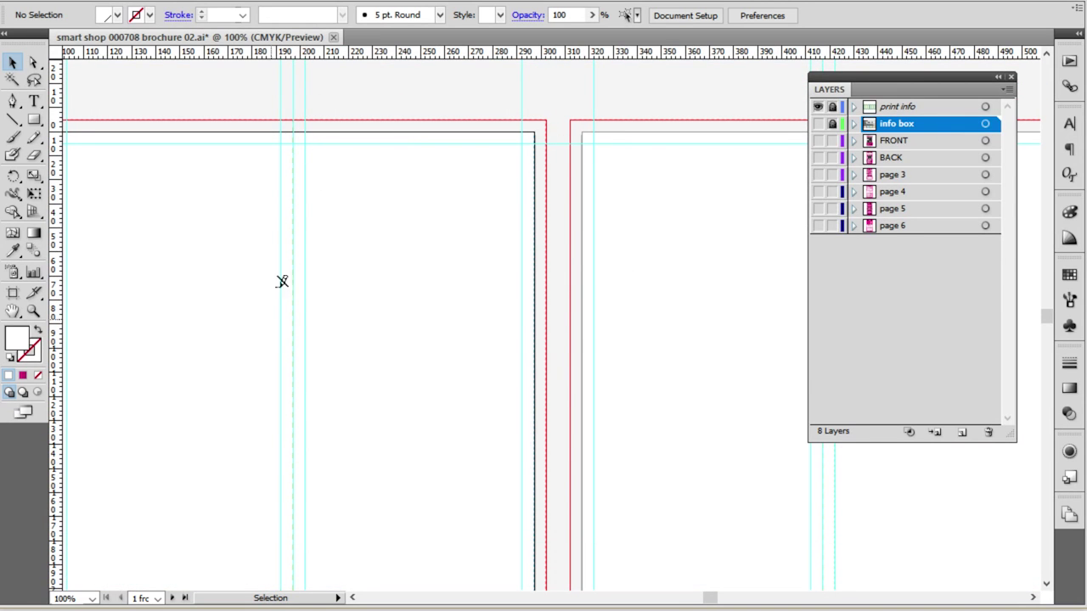
{"action": "scroll", "coordinate": [550, 227], "scroll_direction": "down", "scroll_amount": 1}
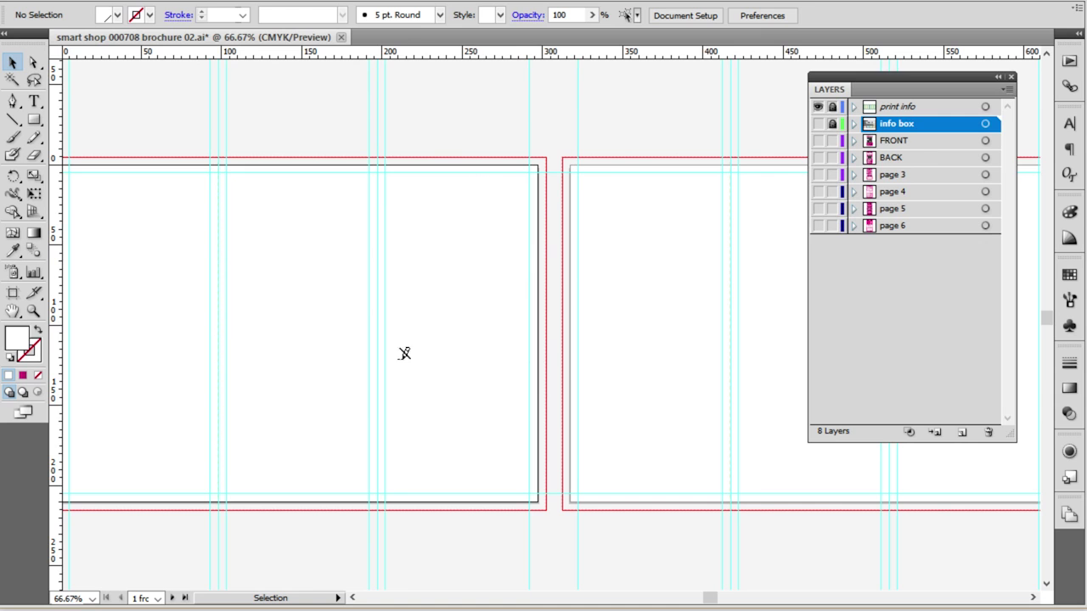
Isolate the info box layer and examine the print specification box below the first artboard
{"action": "left_click", "coordinate": [816, 125], "text": "alt"}
{"action": "left_click", "coordinate": [817, 125], "text": "alt"}
{"action": "scroll", "coordinate": [484, 399], "scroll_direction": "down", "scroll_amount": 1}
{"action": "scroll", "coordinate": [484, 400], "scroll_direction": "down", "scroll_amount": 1}
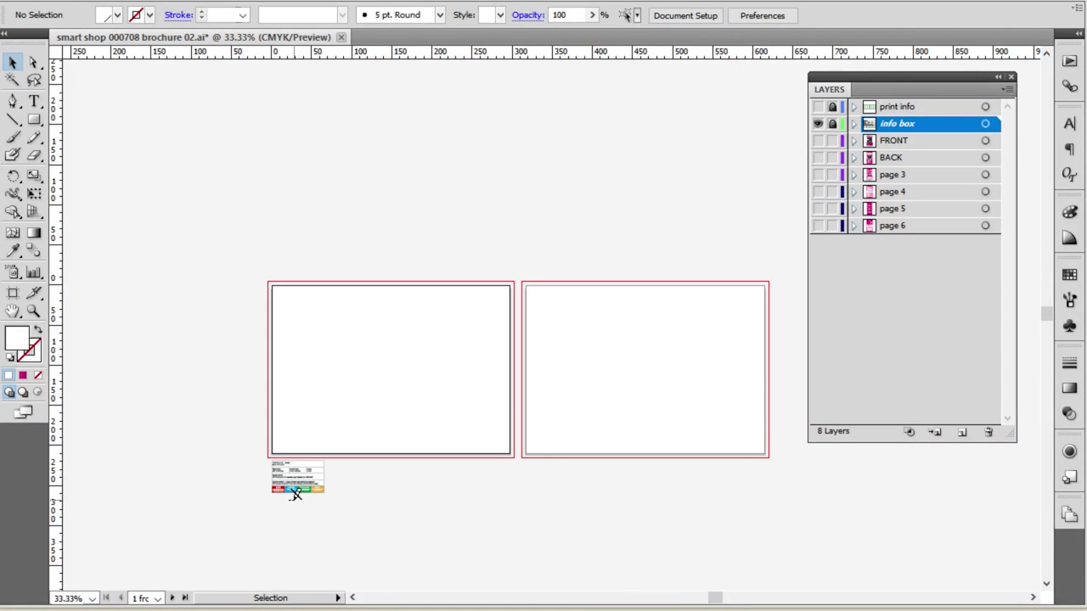
{"action": "scroll", "coordinate": [291, 493], "scroll_direction": "up", "scroll_amount": 4}
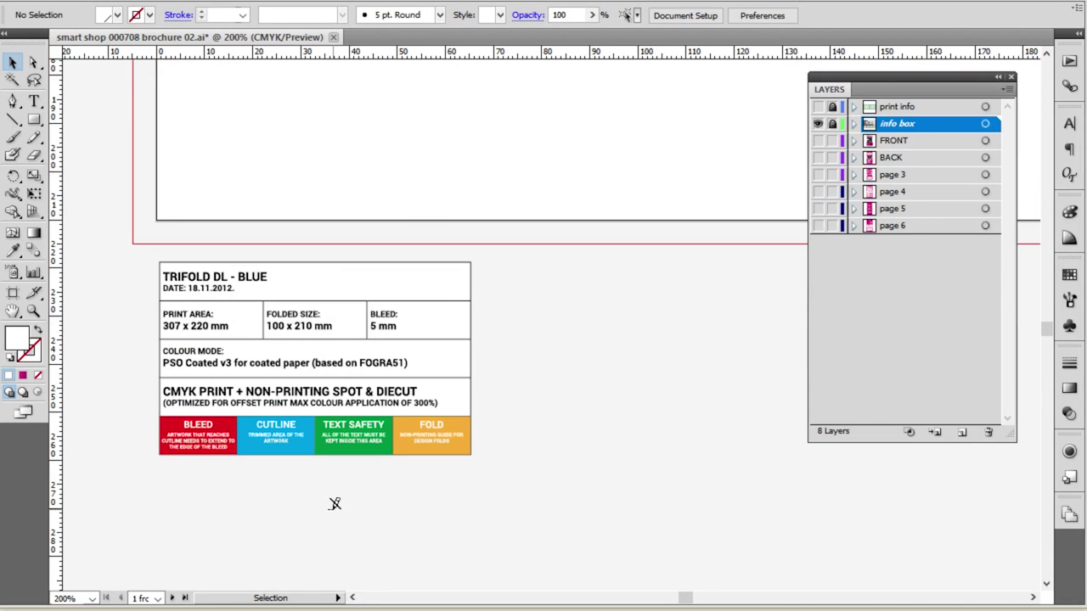
{"action": "scroll", "coordinate": [335, 514], "scroll_direction": "down", "scroll_amount": 2}
{"action": "scroll", "coordinate": [335, 521], "scroll_direction": "down", "scroll_amount": 1}
{"action": "scroll", "coordinate": [566, 297], "scroll_direction": "up", "scroll_amount": 2}
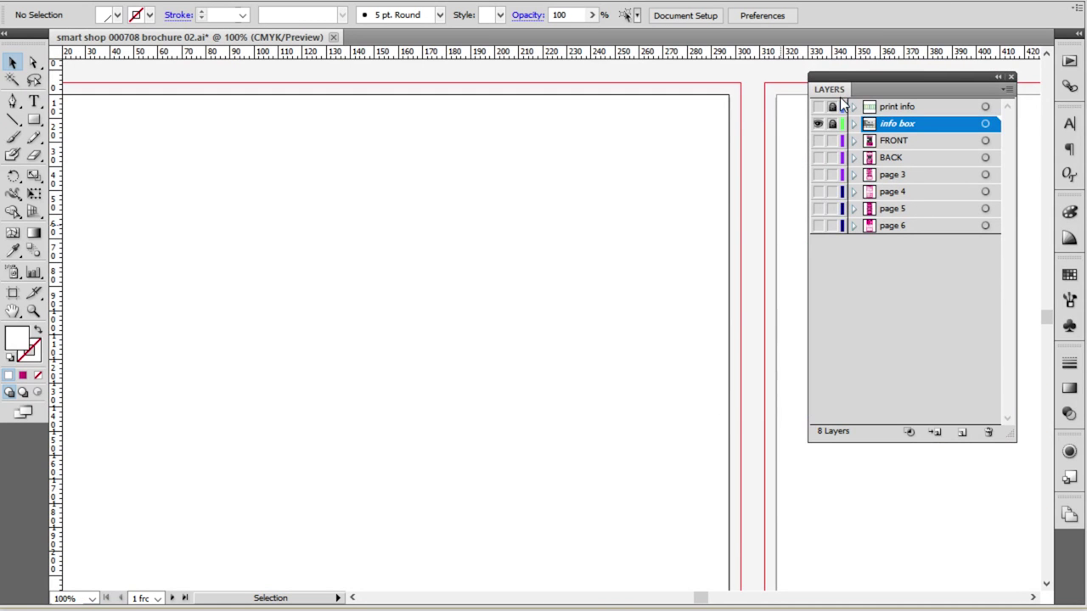
Show all layers except info box, make the print info layer active and collapse the layer list
{"action": "left_click", "coordinate": [818, 107], "text": "alt"}
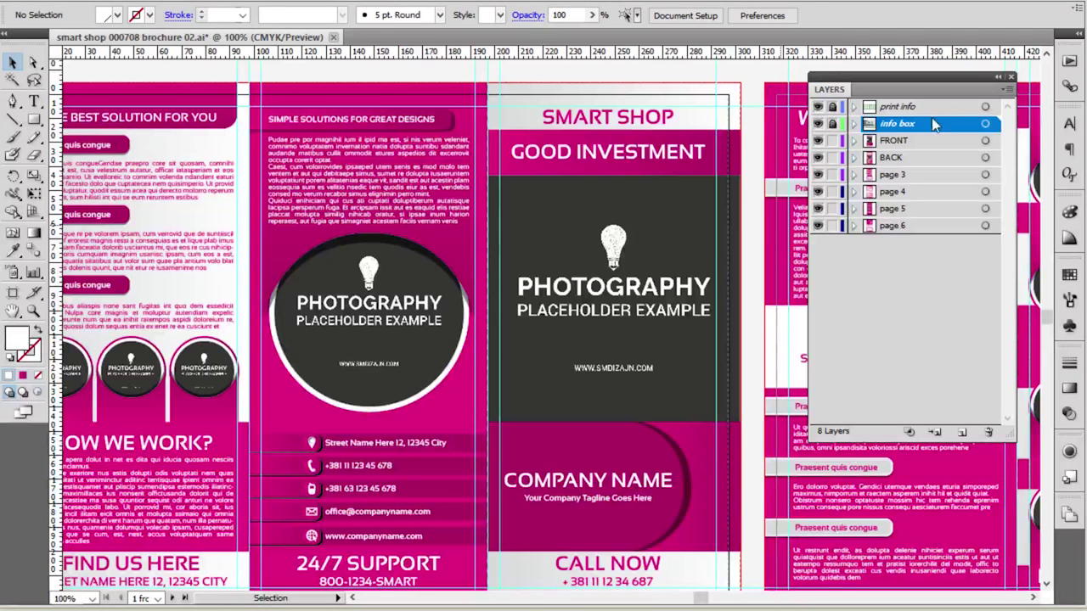
{"action": "left_click", "coordinate": [818, 107]}
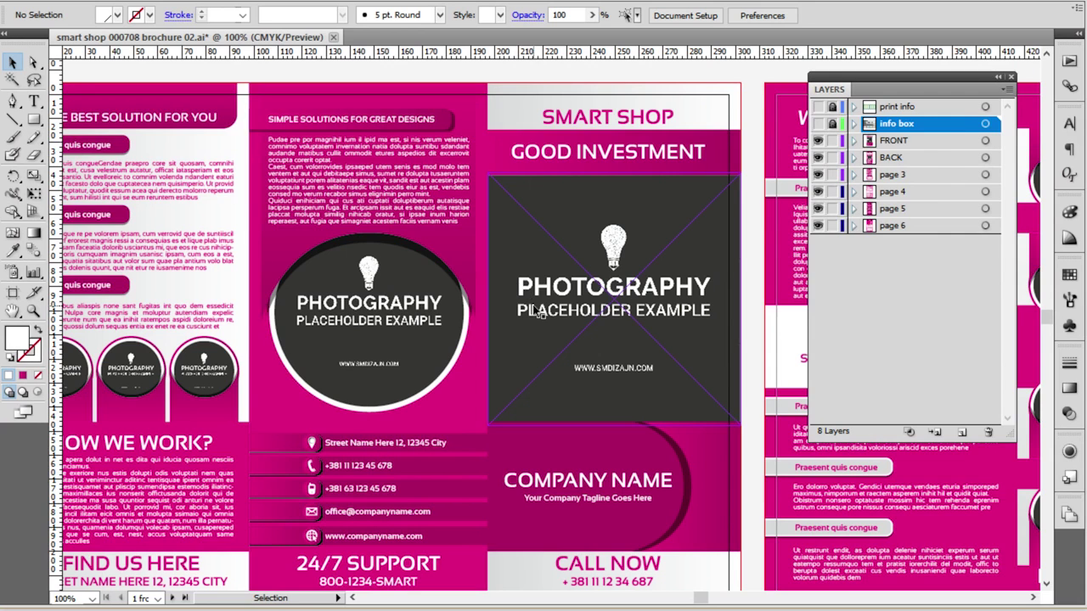
{"action": "left_click", "coordinate": [818, 106]}
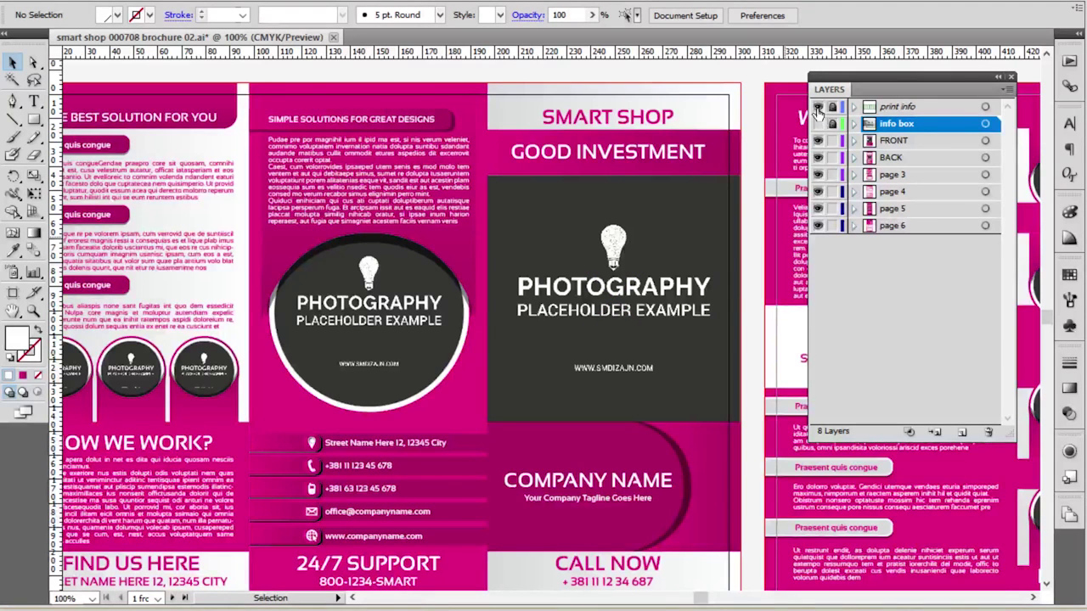
{"action": "left_click", "coordinate": [884, 110]}
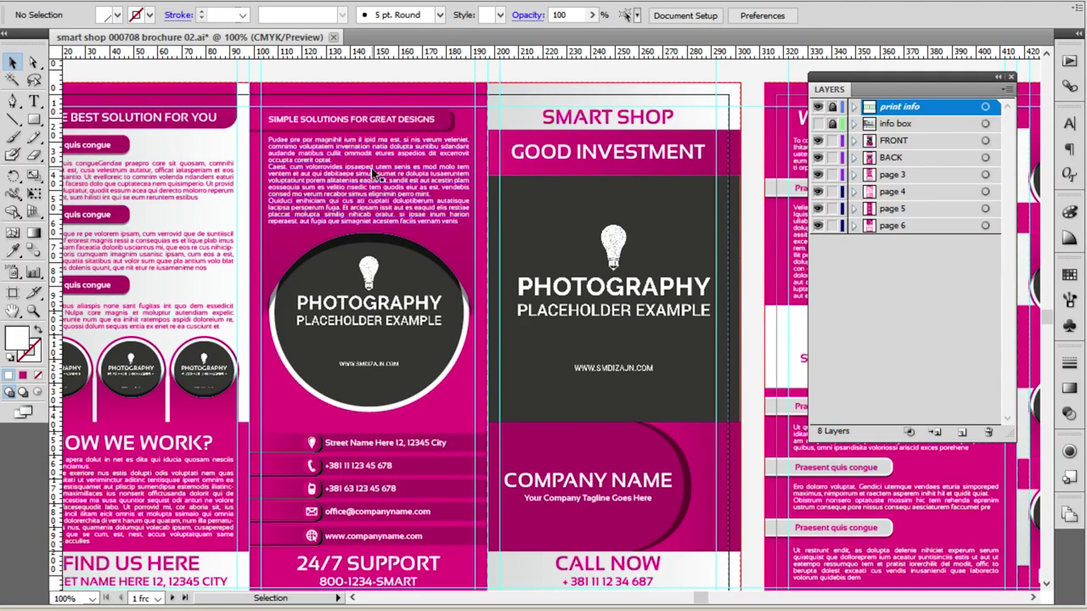
{"action": "key", "text": "ctrl+minus"}
{"action": "key", "text": "ctrl+equal"}
{"action": "left_click", "coordinate": [999, 80]}
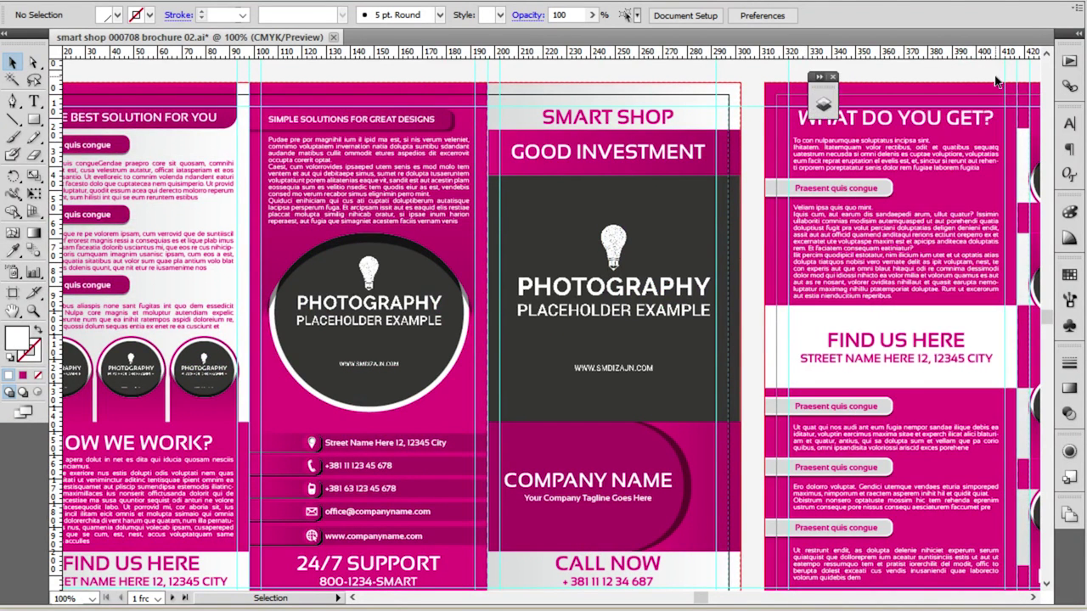
Select the cover's linked placeholder image, then switch to File Explorer and open the brochure's Images folder
{"action": "left_click", "coordinate": [440, 333]}
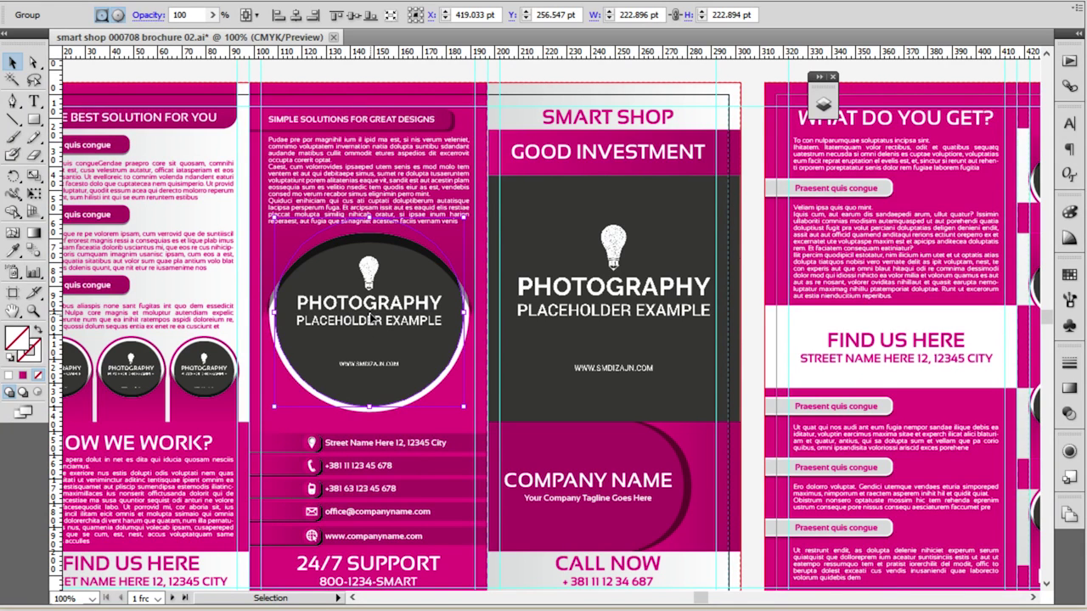
{"action": "left_click", "coordinate": [682, 223]}
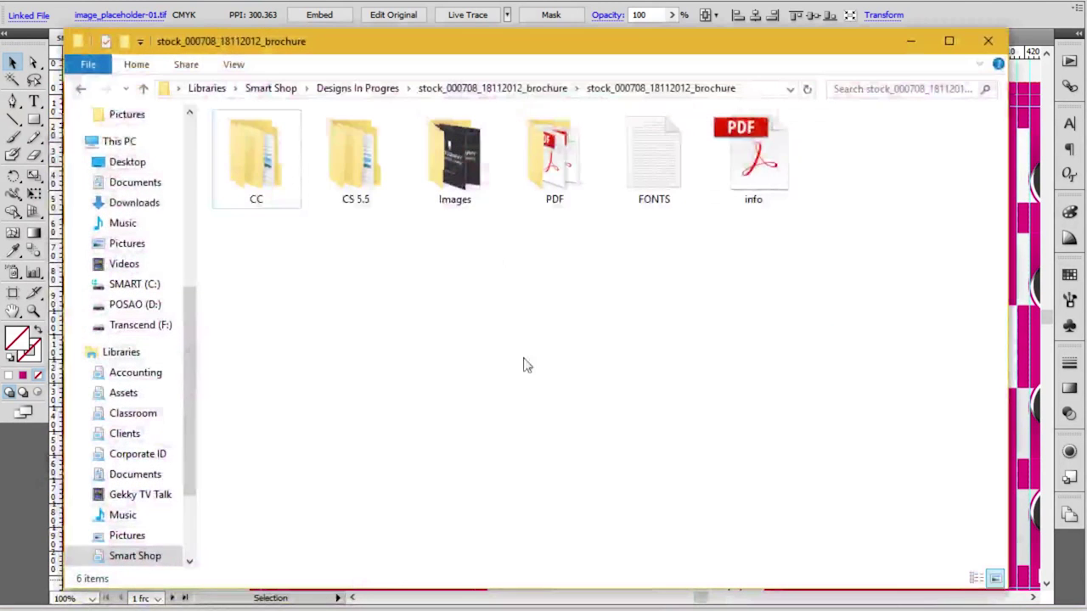
{"action": "left_click", "coordinate": [430, 157]}
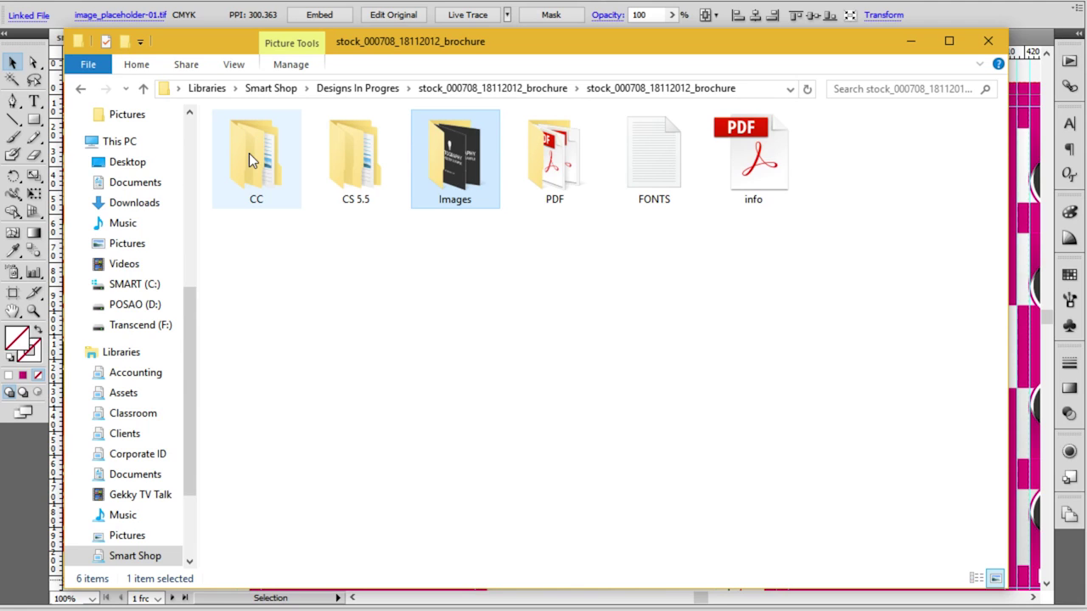
{"action": "left_click", "coordinate": [348, 166]}
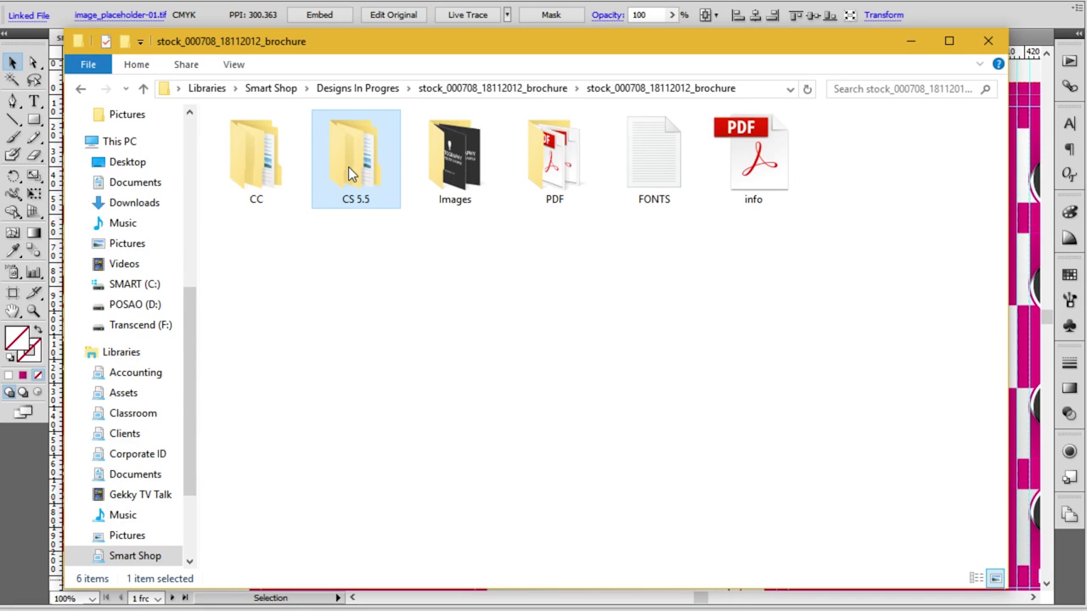
{"action": "double_click", "coordinate": [473, 172]}
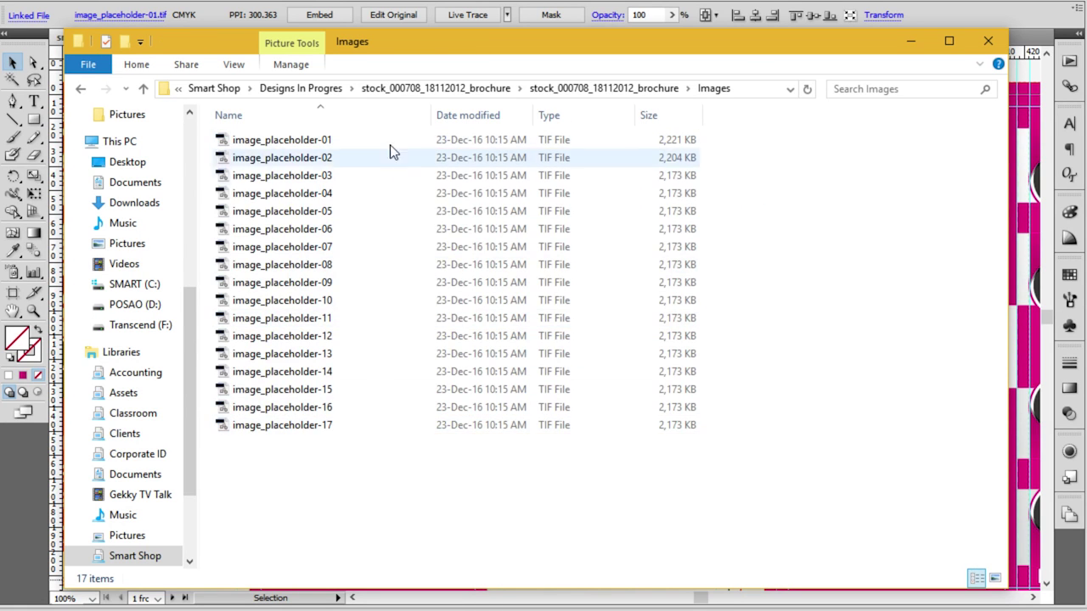
Examine the numbered image_placeholder TIF files 01 to 17 in the Images folder and return to the Illustrator document
{"action": "left_click", "coordinate": [381, 140]}
{"action": "left_click", "coordinate": [328, 158]}
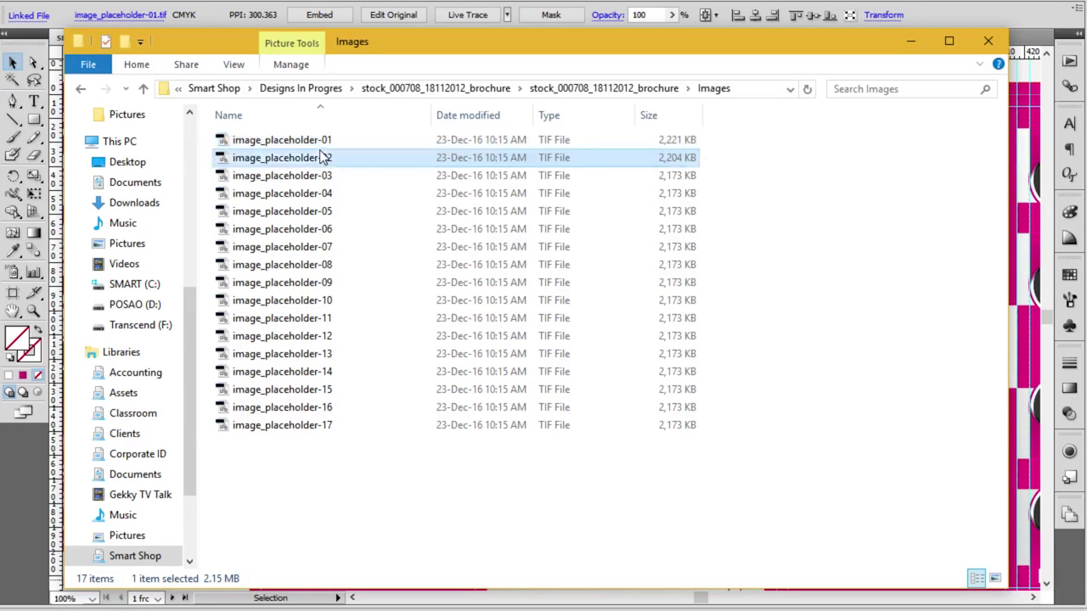
{"action": "left_click", "coordinate": [323, 175]}
{"action": "left_click", "coordinate": [324, 426]}
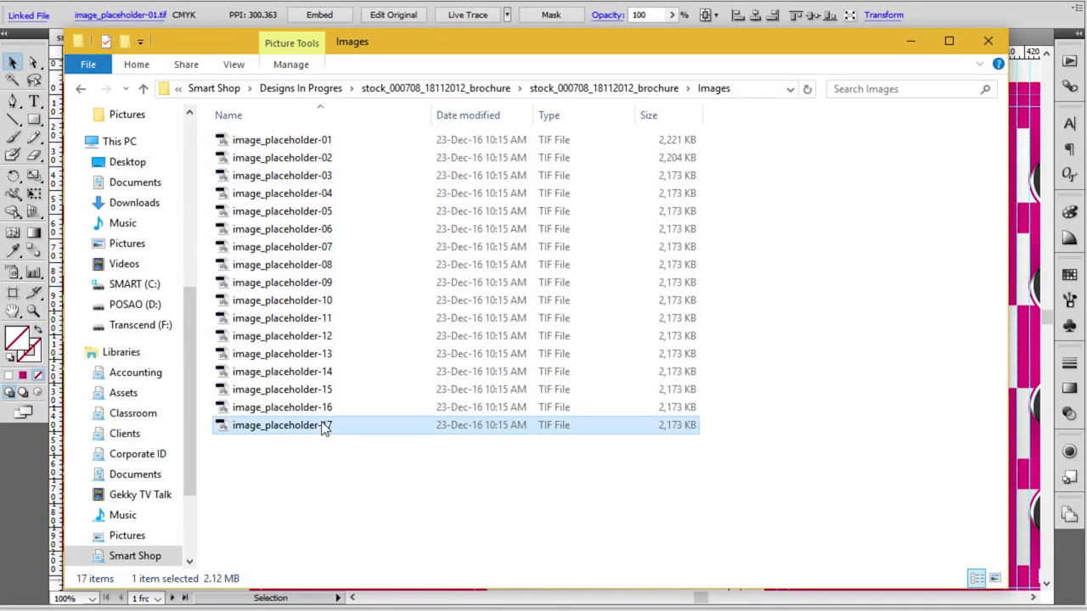
{"action": "left_click", "coordinate": [332, 481]}
{"action": "left_click", "coordinate": [383, 139]}
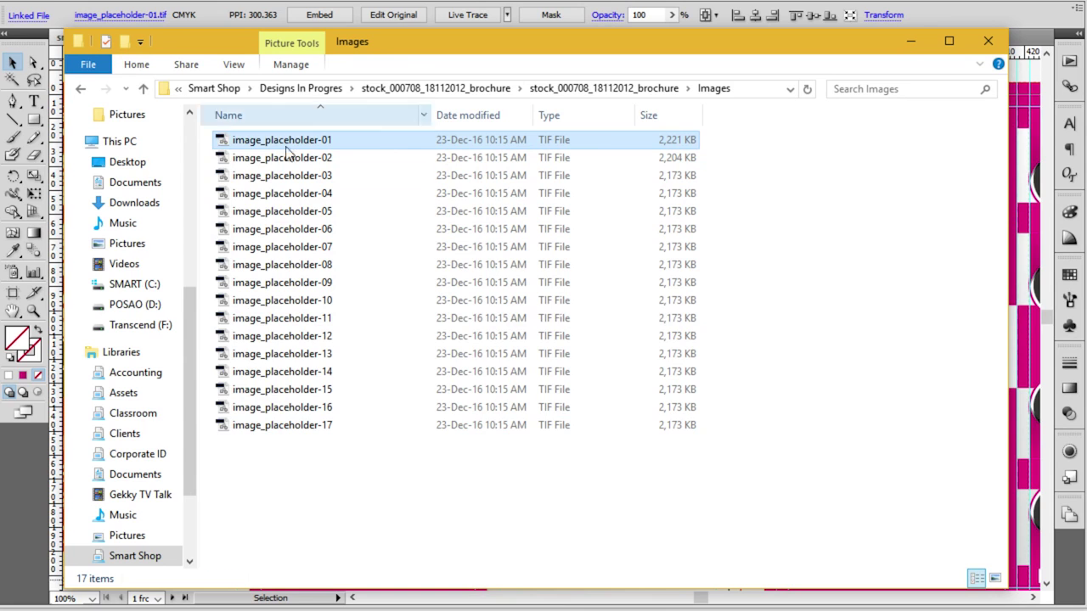
{"action": "left_click", "coordinate": [383, 156]}
{"action": "left_click", "coordinate": [384, 146]}
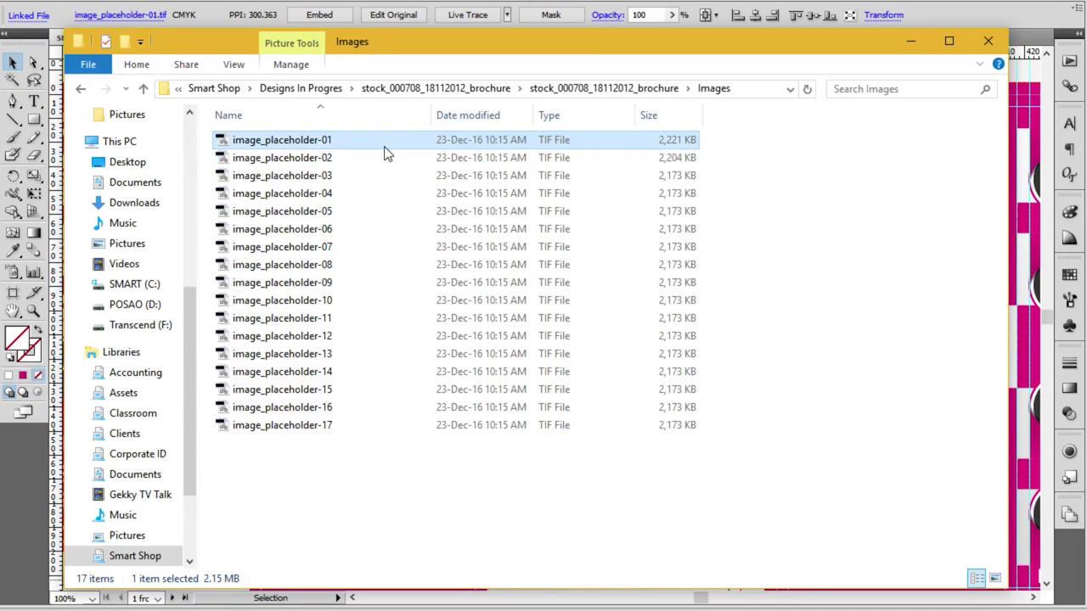
{"action": "left_click", "coordinate": [384, 178]}
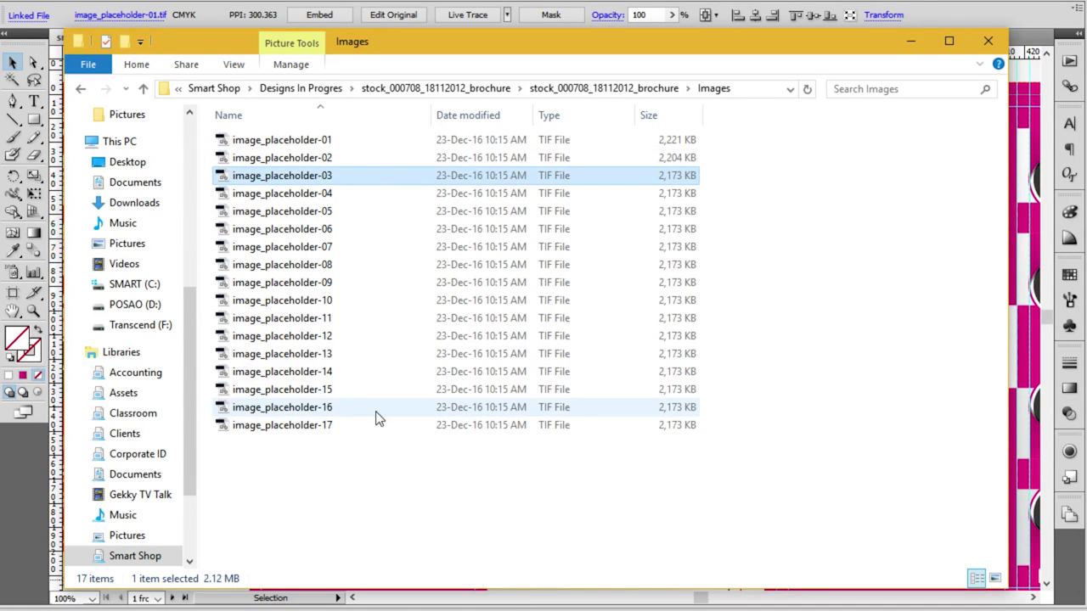
{"action": "left_click", "coordinate": [378, 409]}
{"action": "left_click", "coordinate": [399, 491]}
{"action": "left_click", "coordinate": [389, 141]}
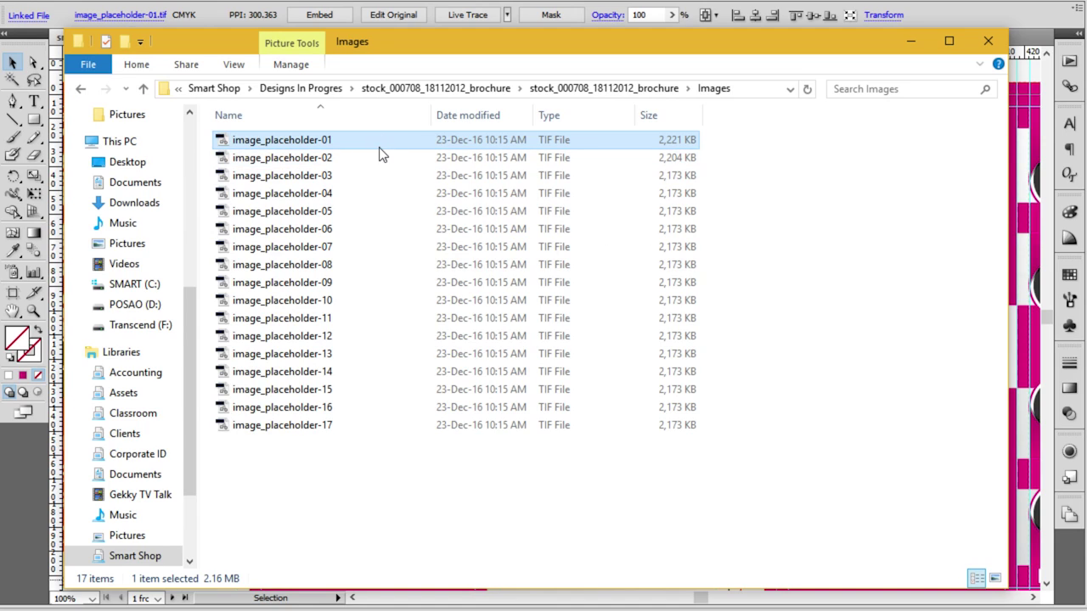
{"action": "left_click", "coordinate": [921, 42]}
{"action": "left_click", "coordinate": [414, 321]}
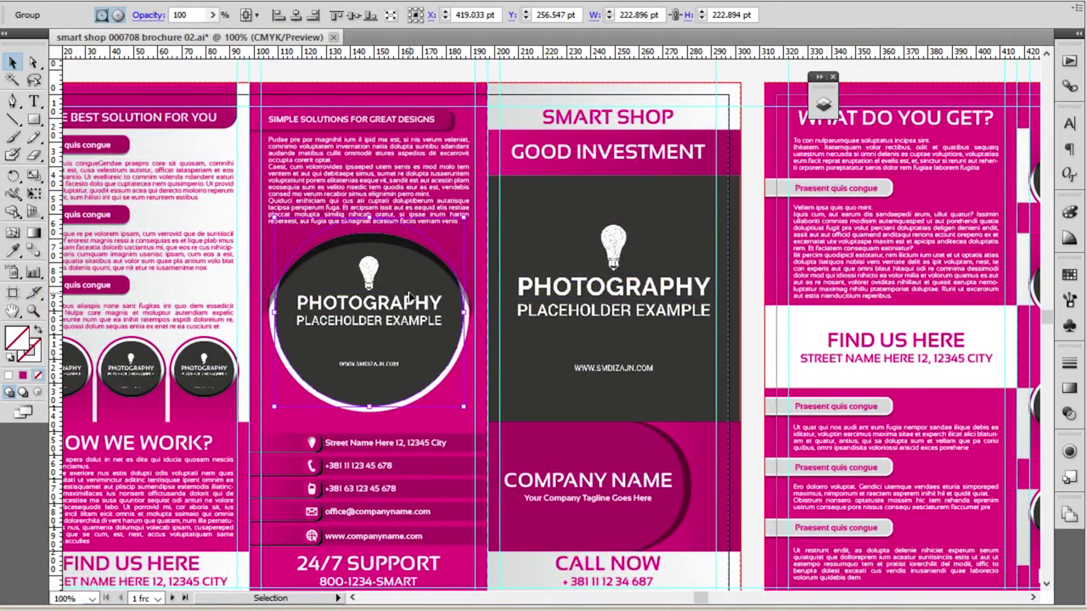
{"action": "double_click", "coordinate": [409, 296]}
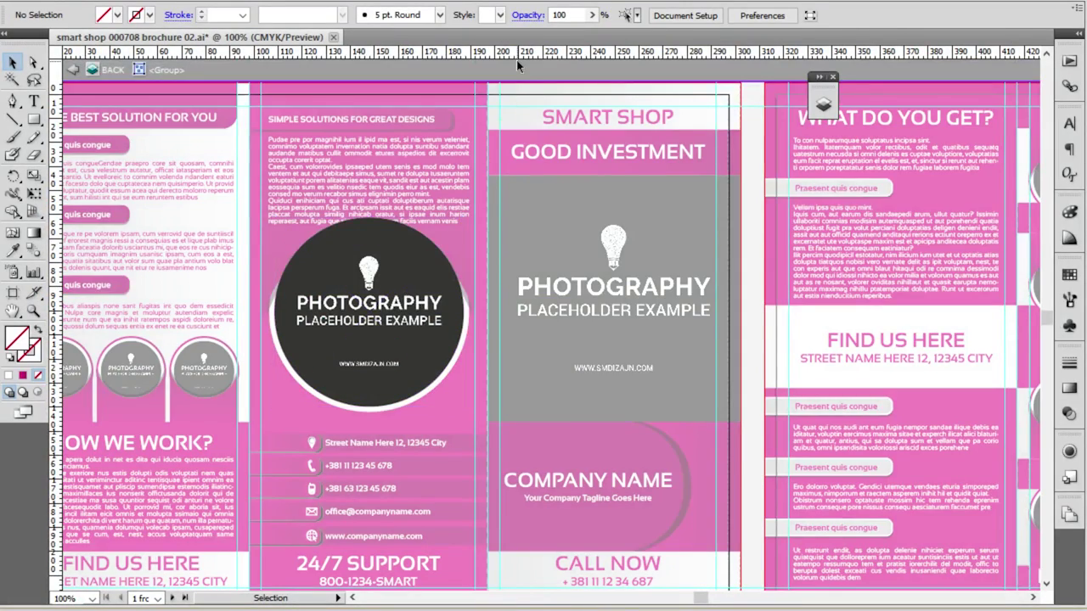
{"action": "left_click", "coordinate": [516, 62]}
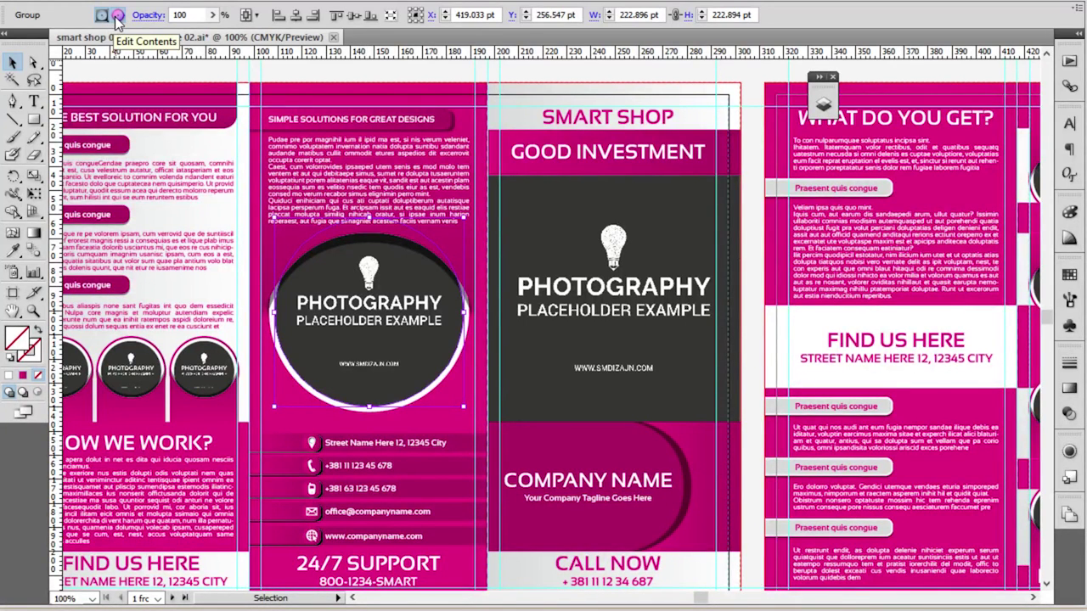
Try relinking the middle panel's circular placeholder image to the first photo, image_placeholder-01.tif, in the design folder's Action subfolder
{"action": "left_click", "coordinate": [117, 16]}
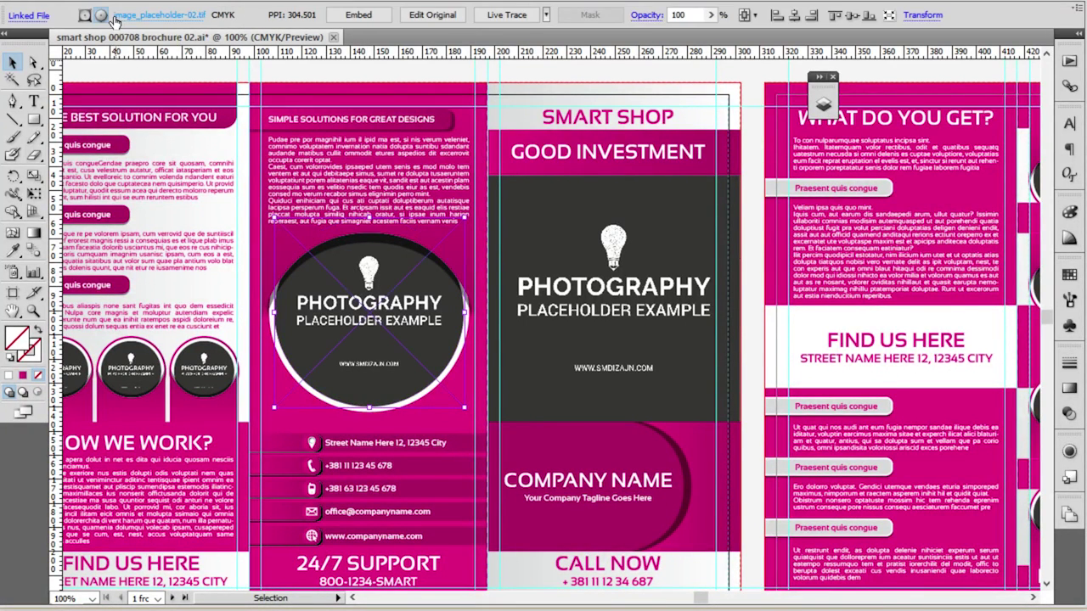
{"action": "left_click", "coordinate": [170, 17]}
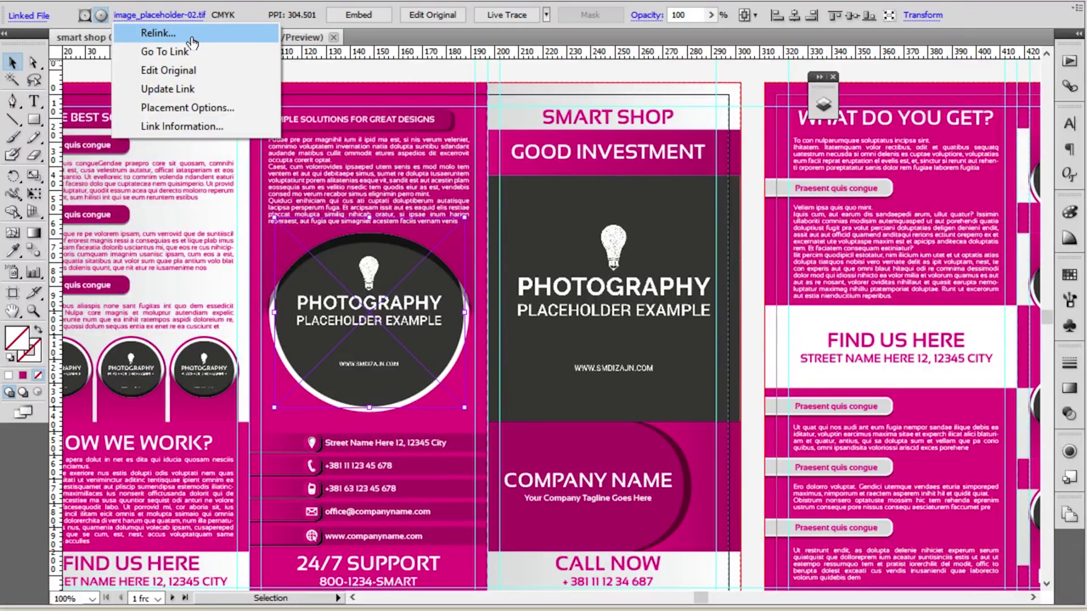
{"action": "left_click", "coordinate": [192, 36]}
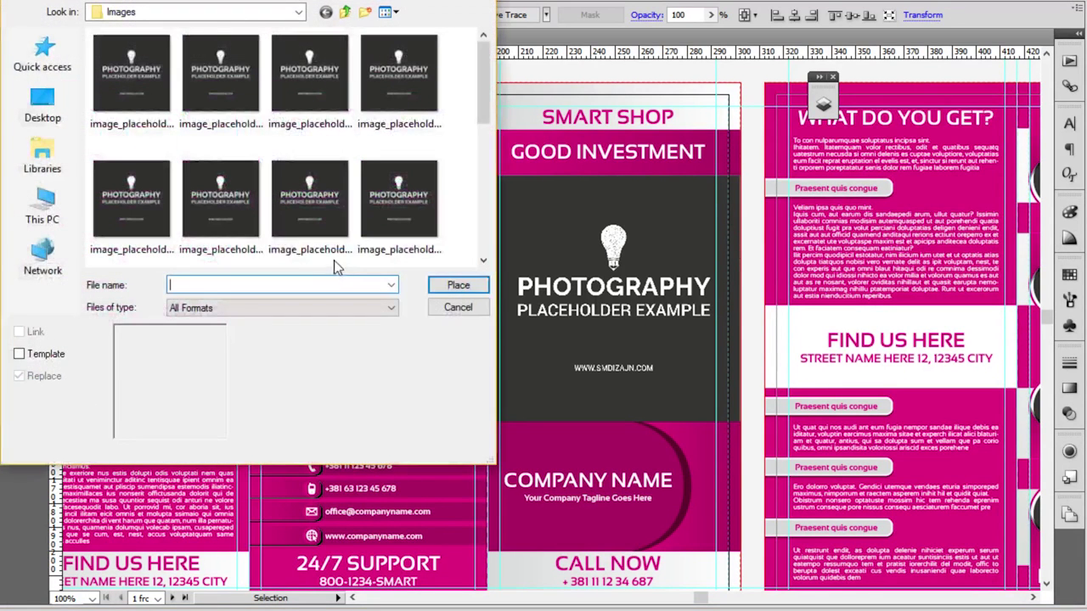
{"action": "left_click", "coordinate": [347, 12]}
{"action": "left_click", "coordinate": [350, 12]}
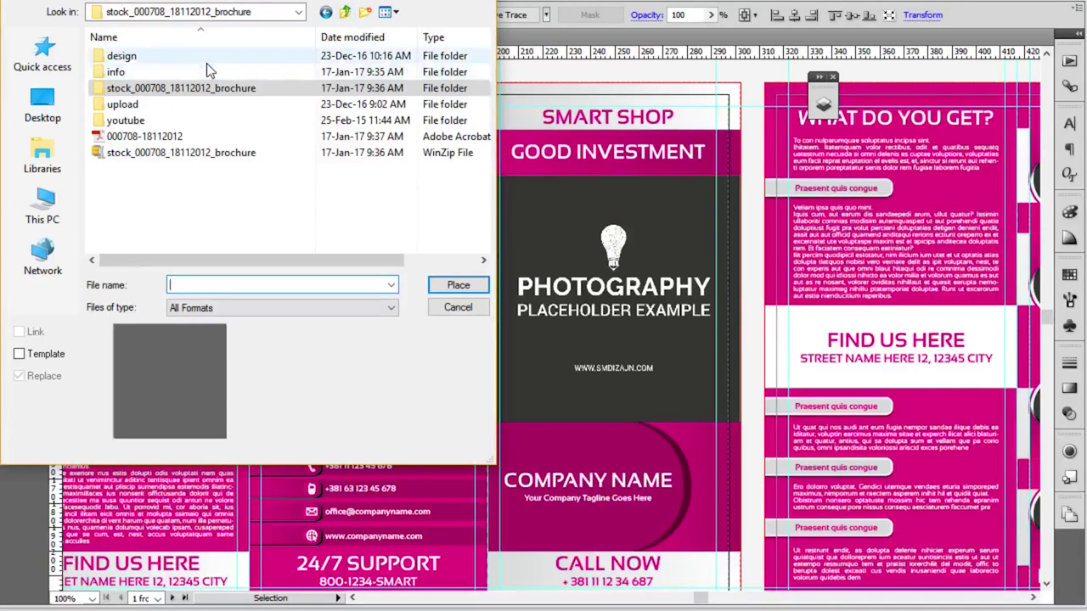
{"action": "double_click", "coordinate": [204, 56]}
{"action": "double_click", "coordinate": [206, 57]}
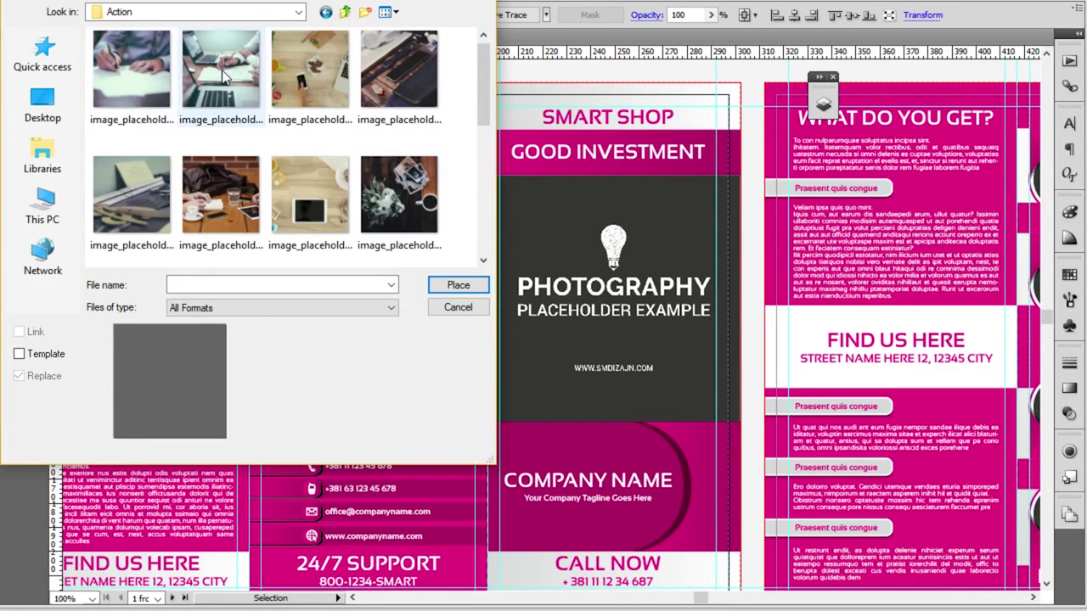
{"action": "double_click", "coordinate": [147, 65]}
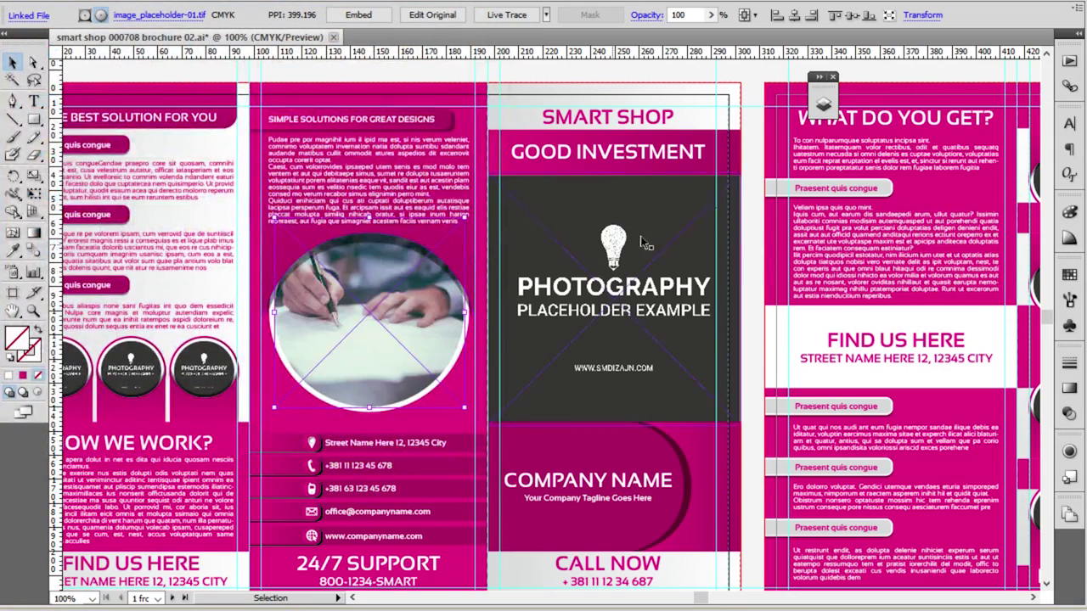
Check the replaced circular photo, undo the relink and deselect everything
{"action": "left_click", "coordinate": [718, 75]}
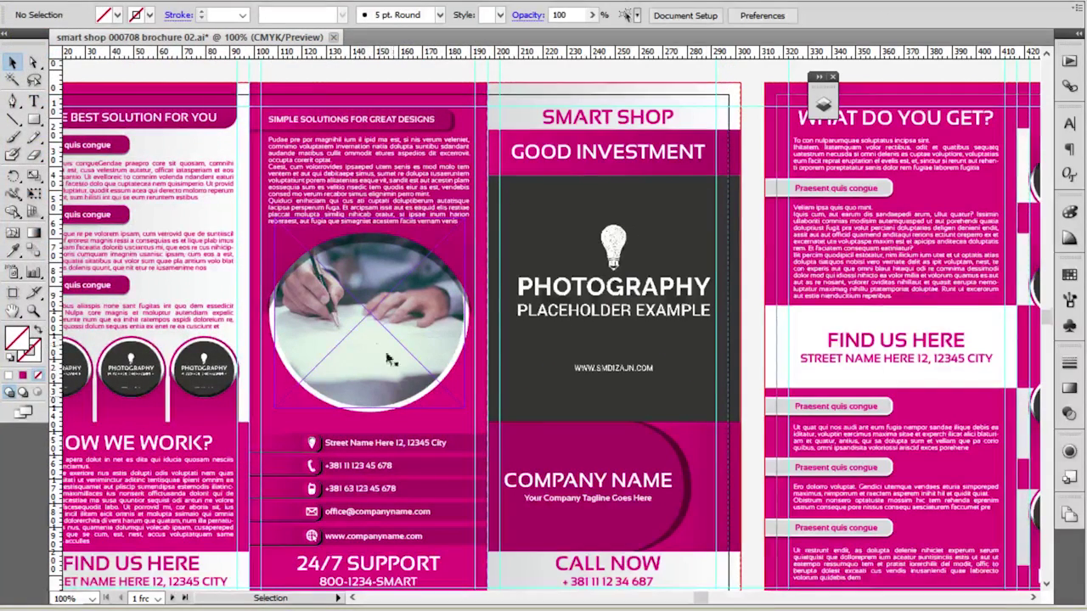
{"action": "key", "text": "a"}
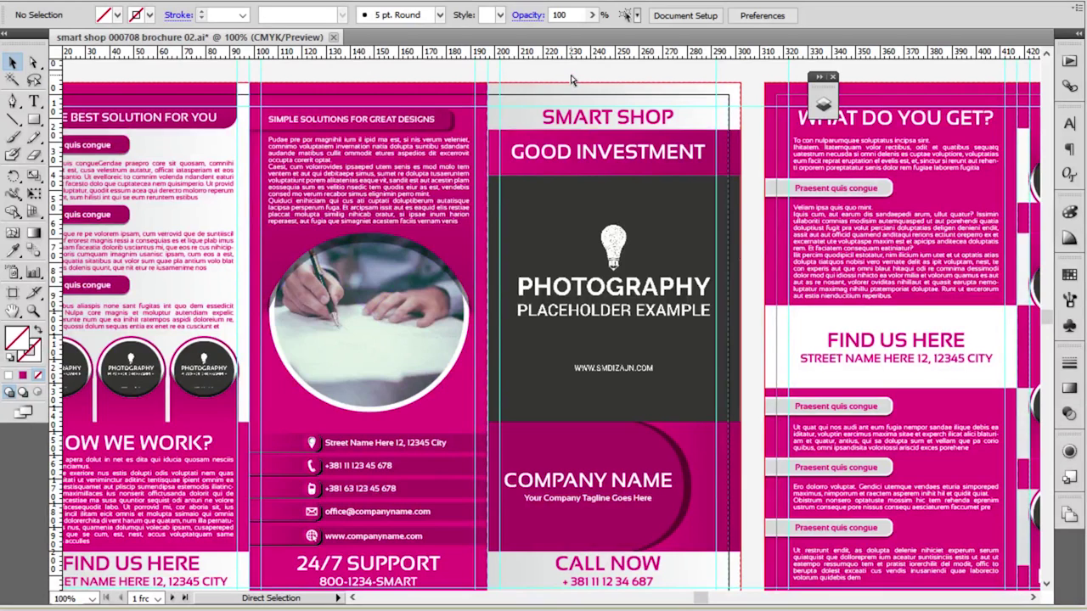
{"action": "key", "text": "ctrl+z"}
{"action": "key", "text": "v"}
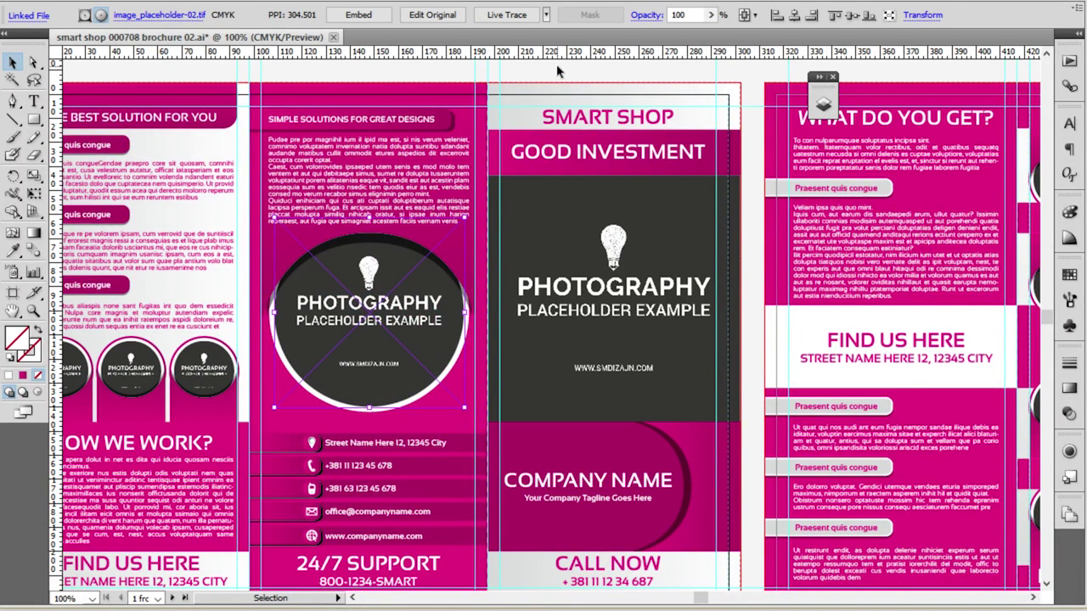
{"action": "left_click", "coordinate": [556, 64]}
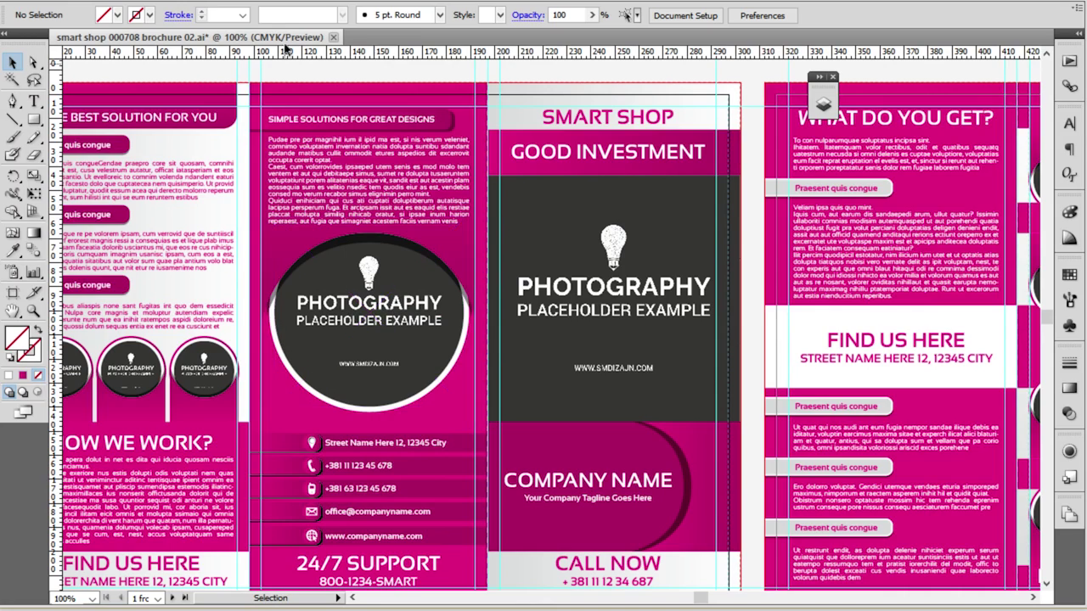
Begin saving a copy as smart shop 000708 brochure 02 in Illustrator CS5 format with Include Linked Files enabled, and cancel the save
{"action": "left_click", "coordinate": [41, 0]}
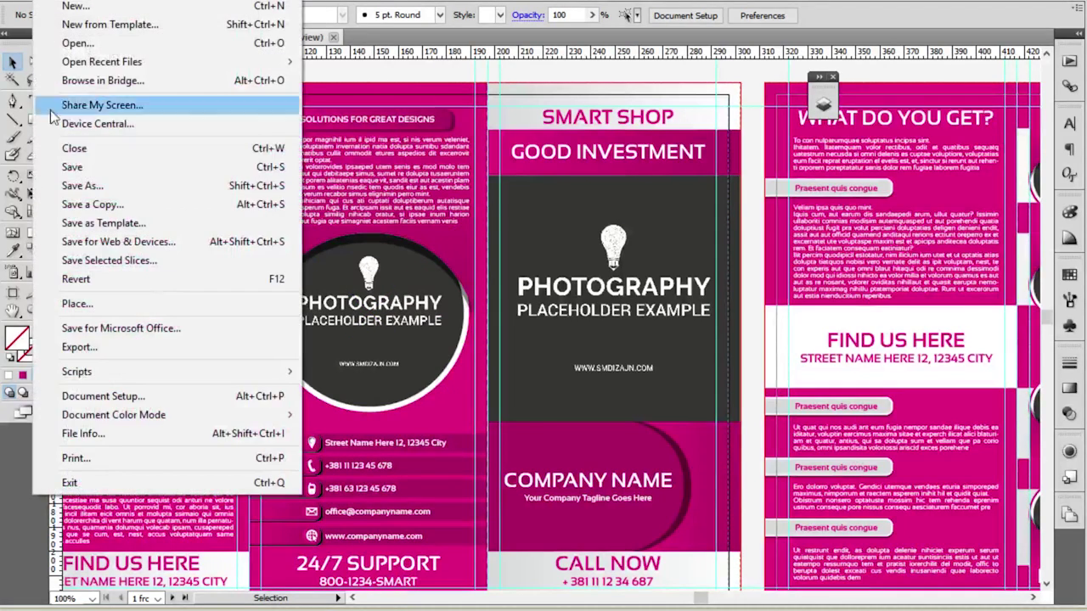
{"action": "left_click", "coordinate": [67, 189]}
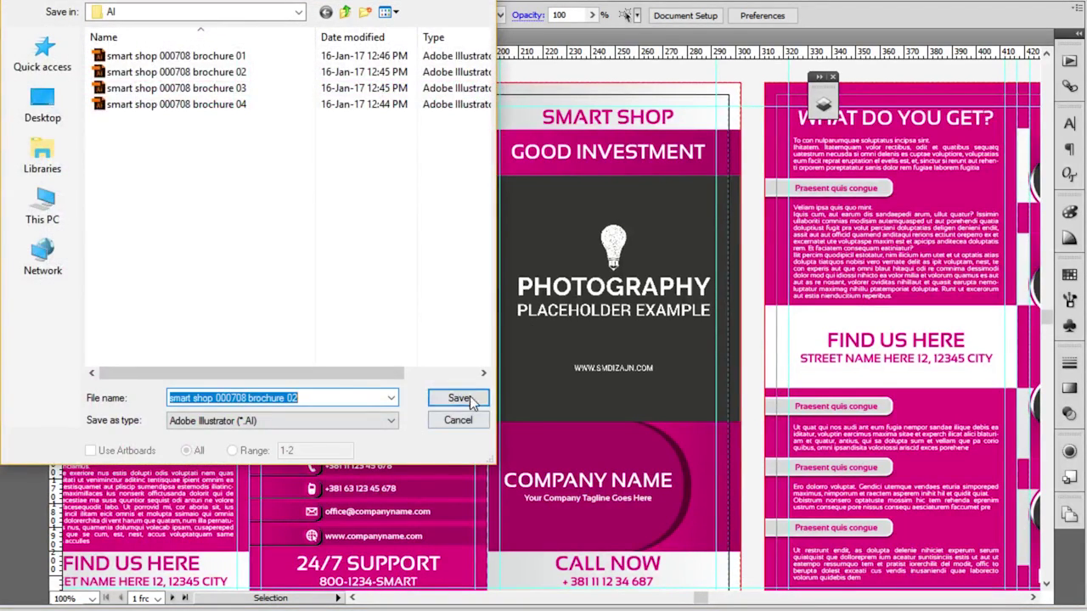
{"action": "left_click", "coordinate": [360, 398]}
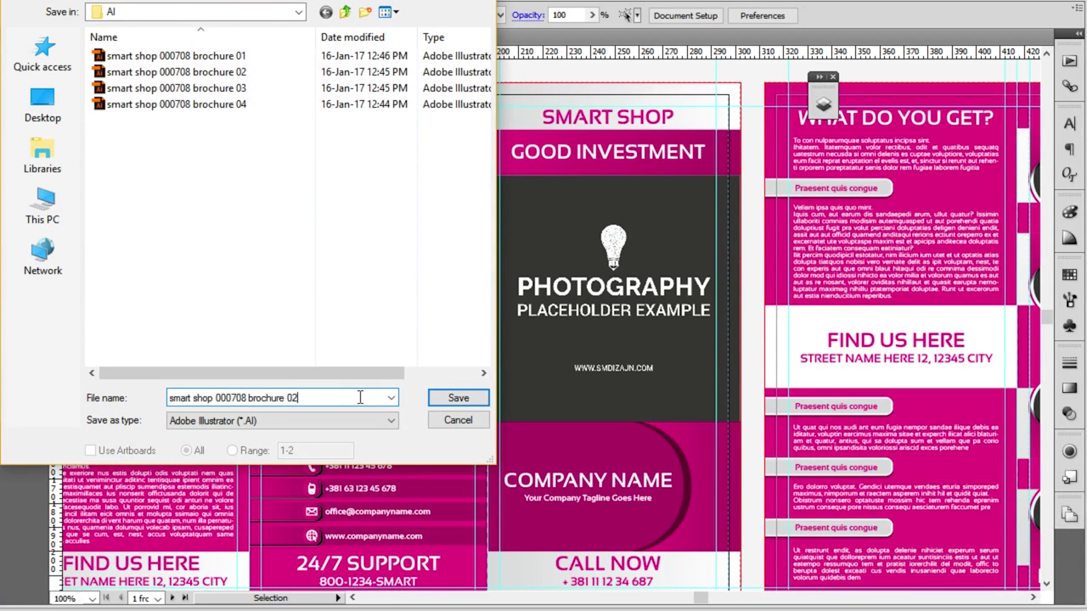
{"action": "left_click", "coordinate": [458, 397]}
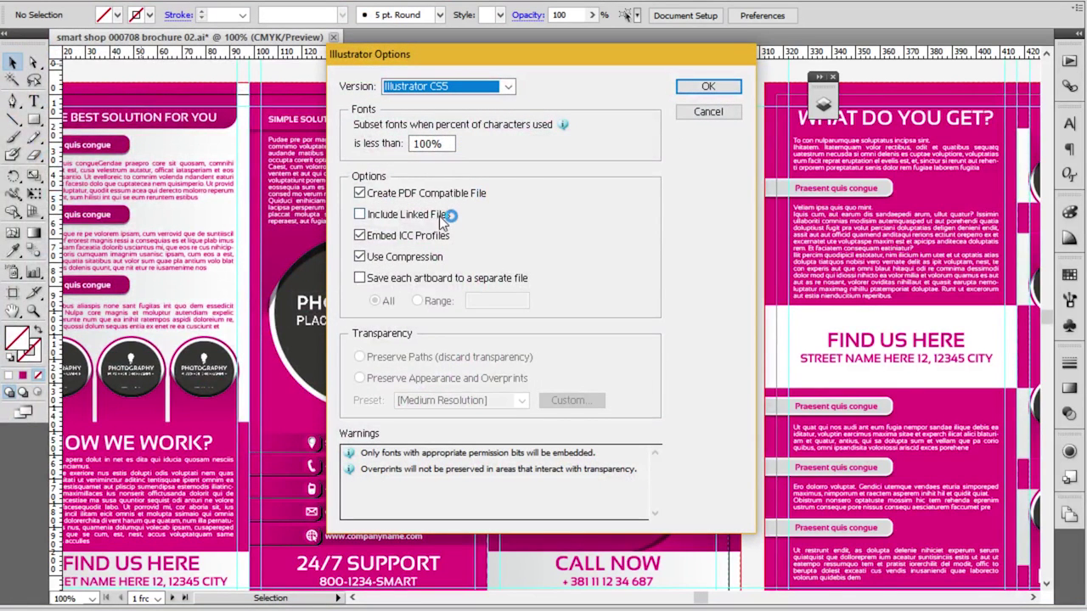
{"action": "left_click", "coordinate": [360, 215]}
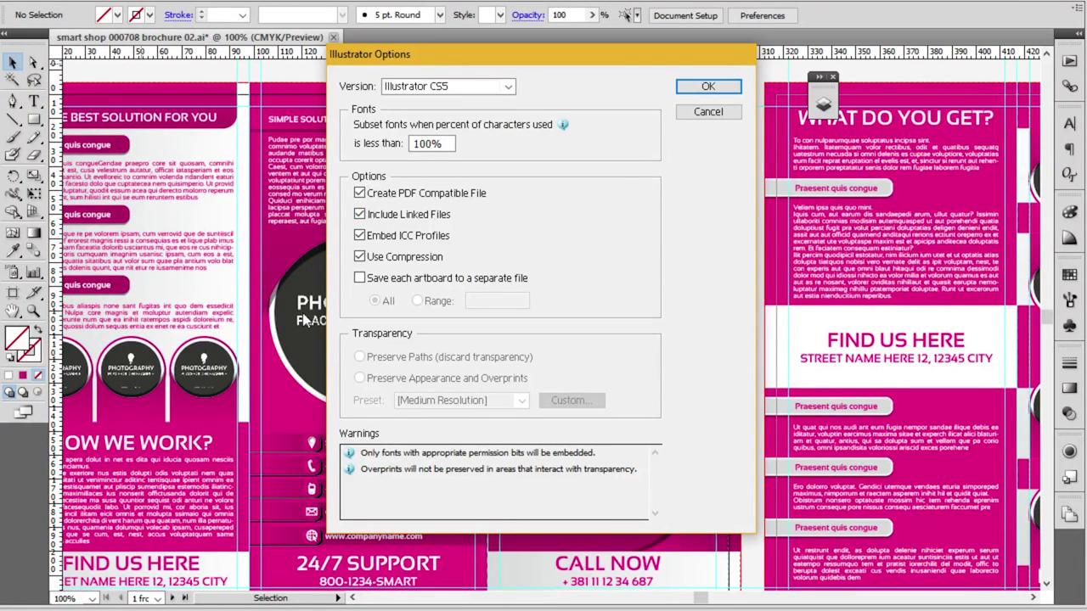
{"action": "left_click", "coordinate": [705, 112]}
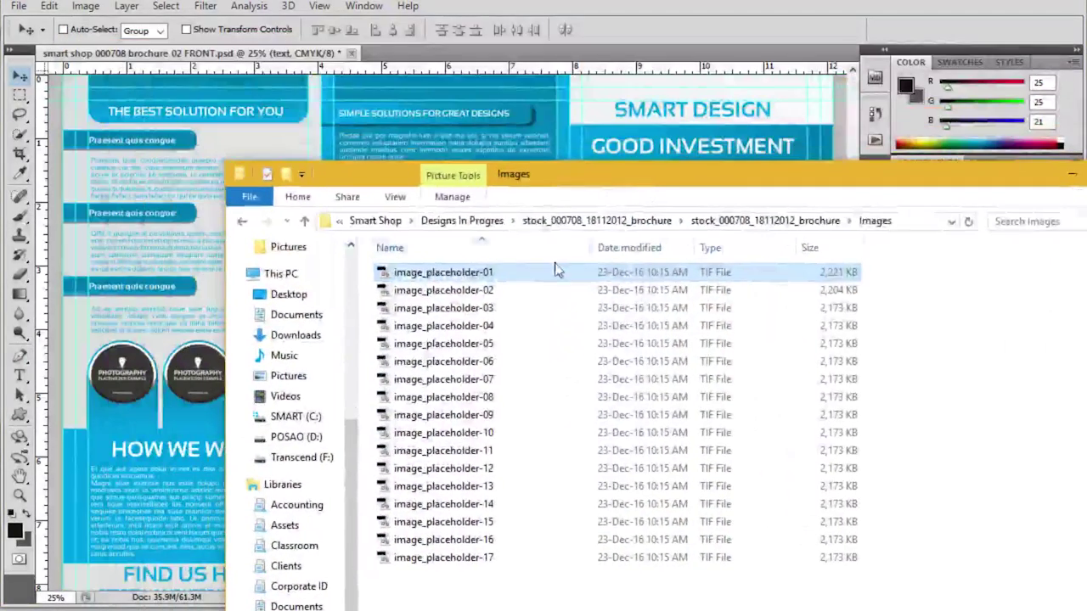
Open image_placeholder-01.tif from the Images folder in Photoshop and start placing a file from the design folder's Action subfolder
{"action": "left_click_drag", "start_coordinate": [550, 275], "coordinate": [567, 45]}
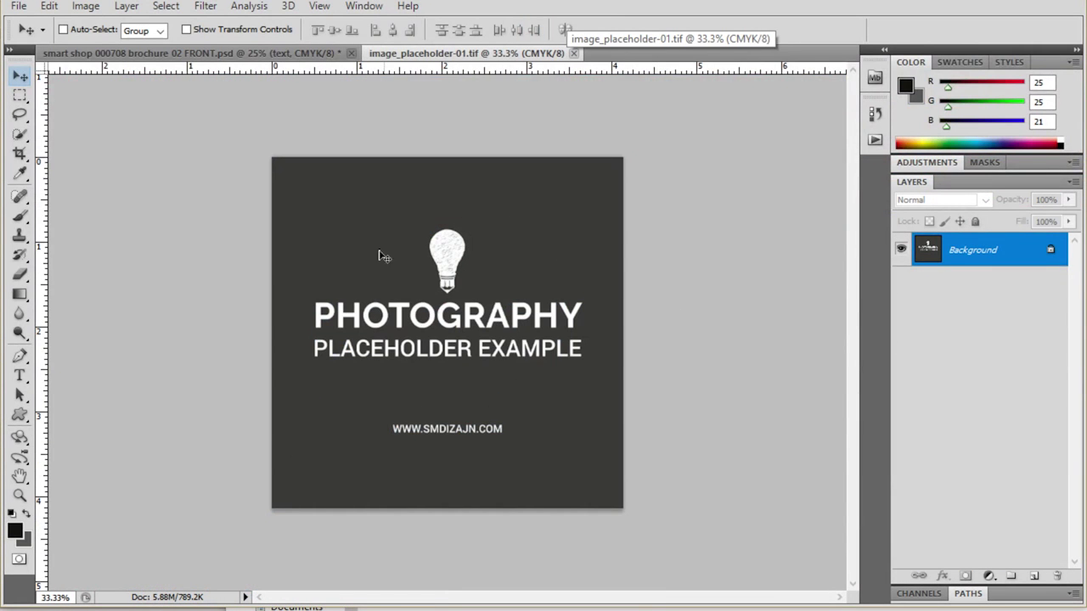
{"action": "left_click", "coordinate": [19, 6]}
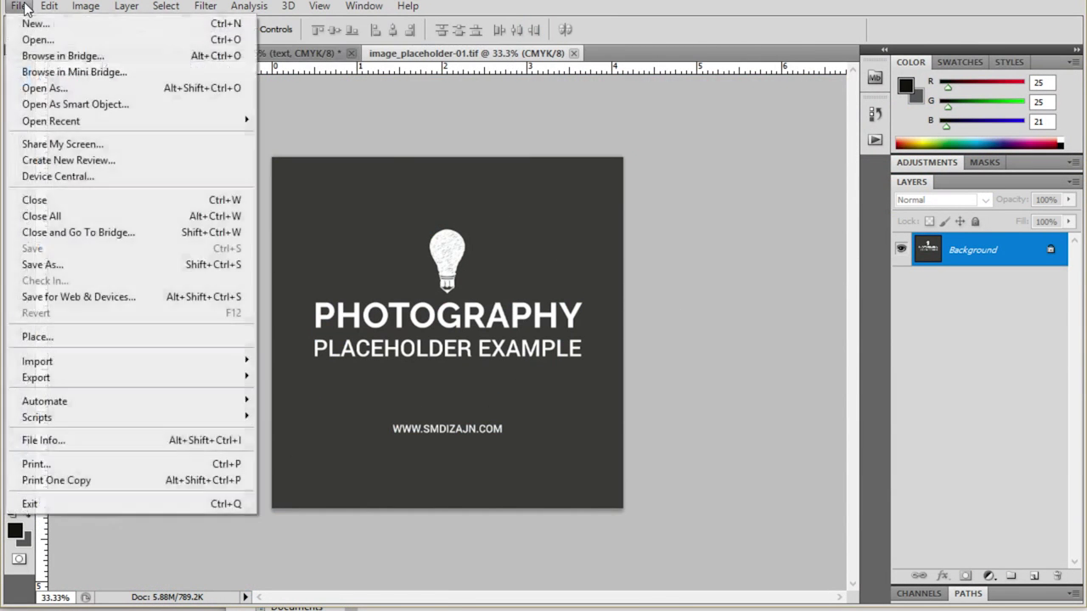
{"action": "left_click", "coordinate": [61, 338]}
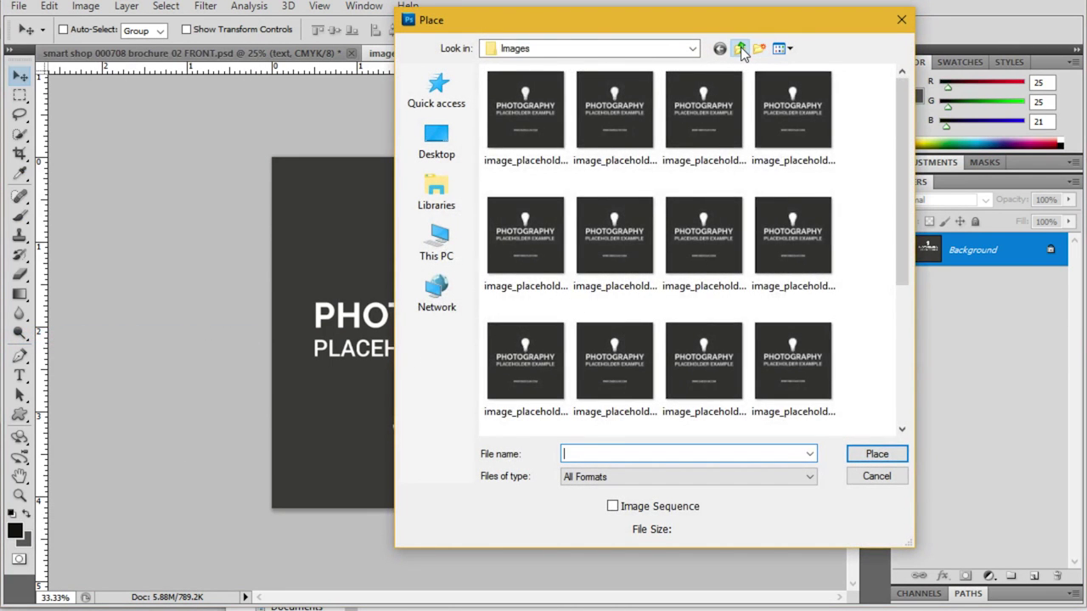
{"action": "left_click", "coordinate": [738, 49]}
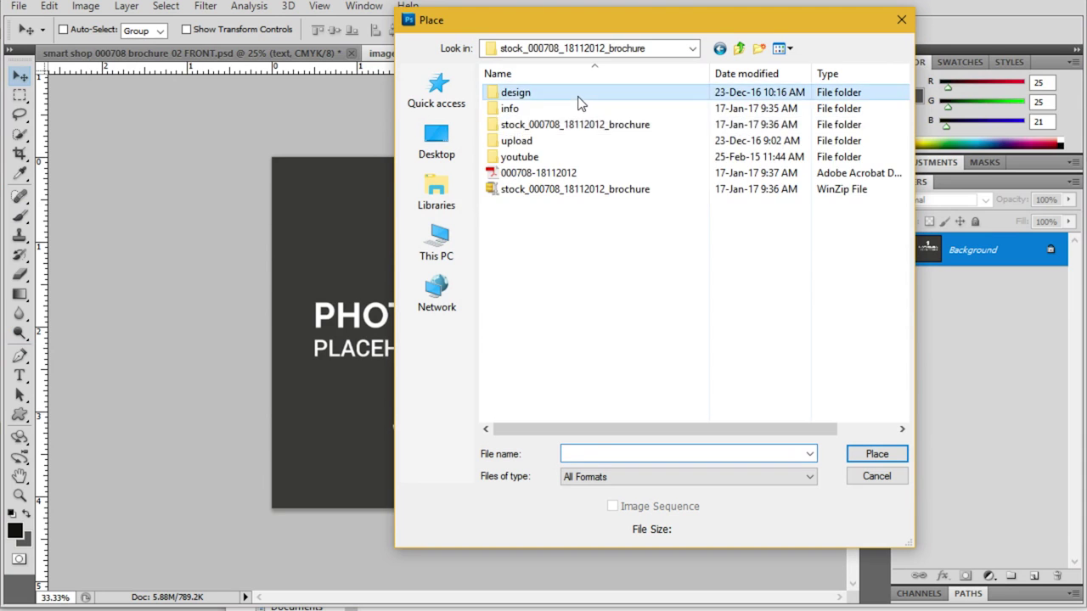
{"action": "double_click", "coordinate": [578, 95]}
{"action": "left_click", "coordinate": [566, 109]}
{"action": "double_click", "coordinate": [567, 91]}
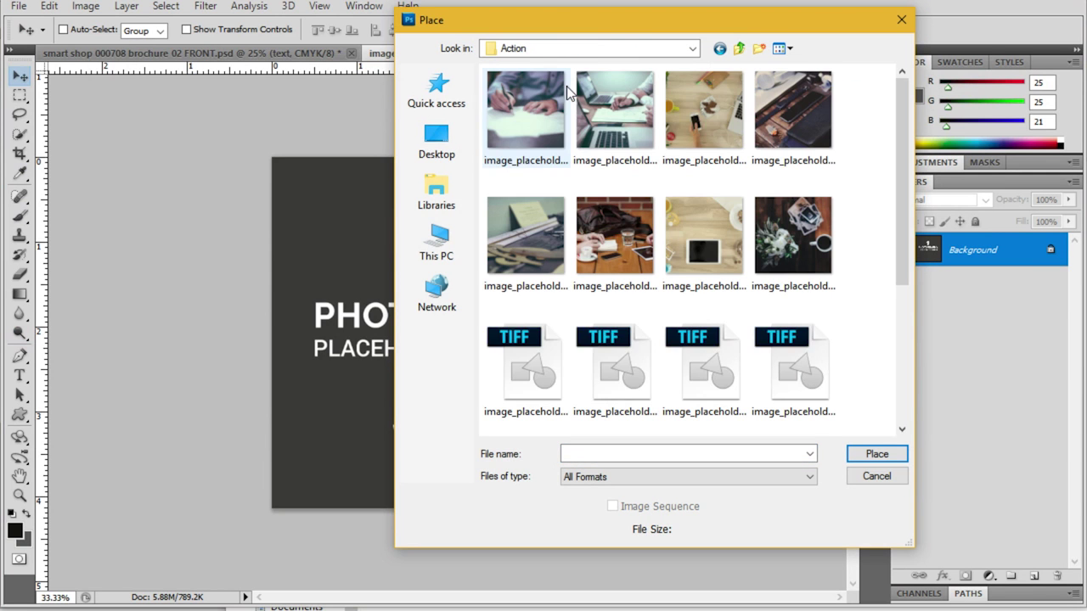
Place the first photo of writing hands over the placeholder, scaled evenly to 102.17% about its centre
{"action": "left_click", "coordinate": [552, 99]}
{"action": "left_click", "coordinate": [876, 453]}
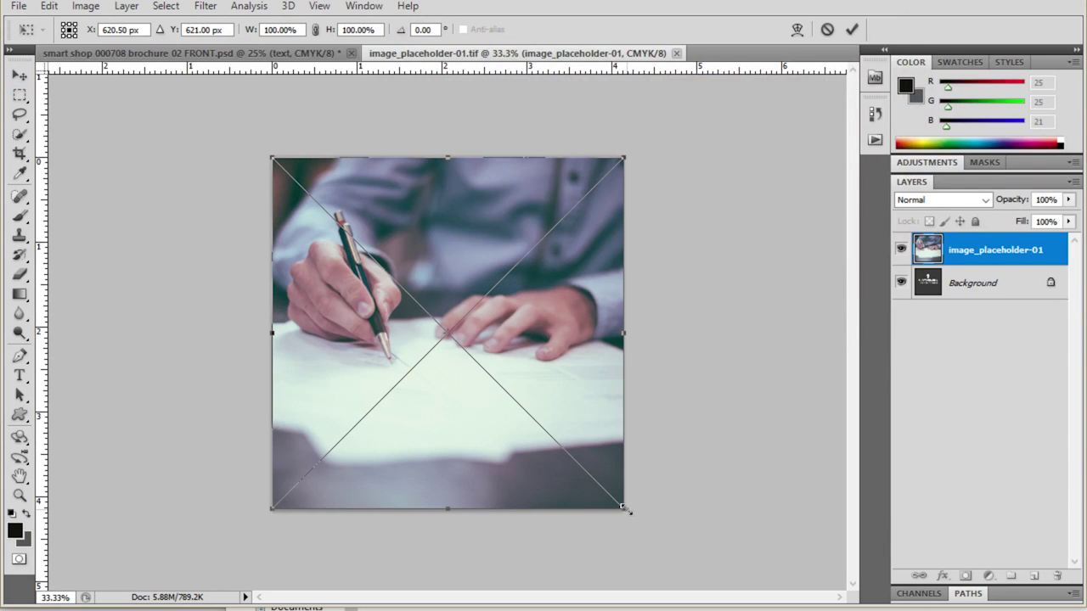
{"action": "left_click_drag", "start_coordinate": [624, 508], "coordinate": [628, 512]}
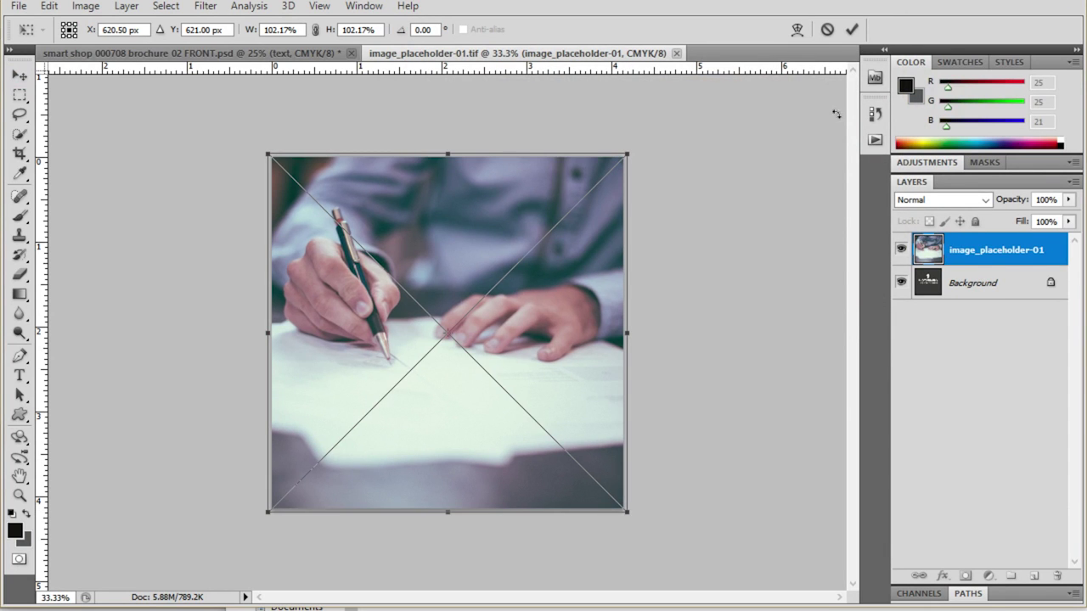
{"action": "left_click", "coordinate": [851, 31]}
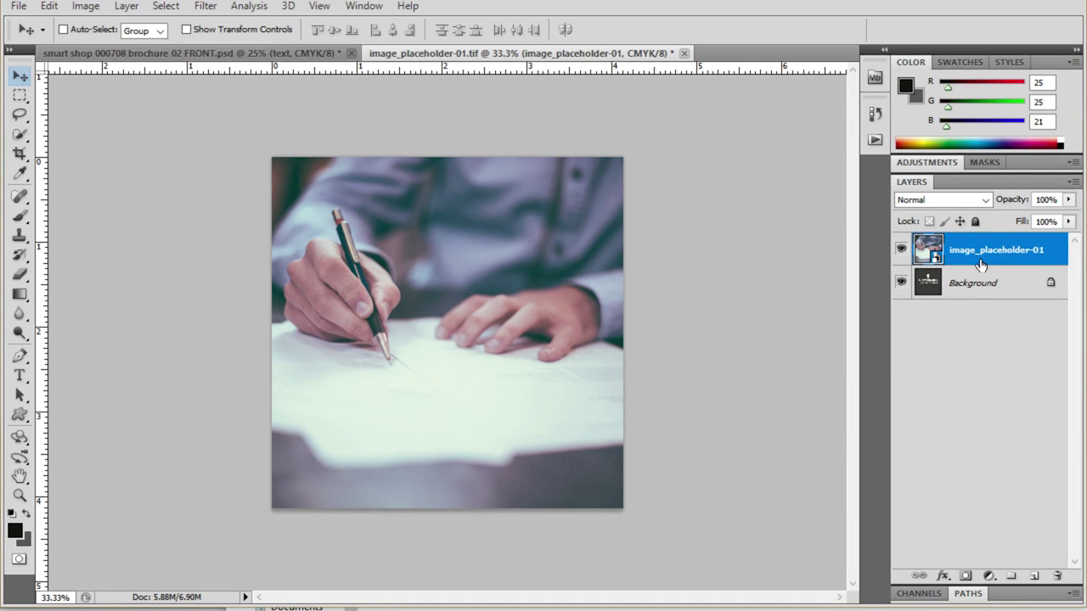
Float the Layers panel over the canvas and merge the placed photo layer down into the Background layer
{"action": "right_click", "coordinate": [932, 248]}
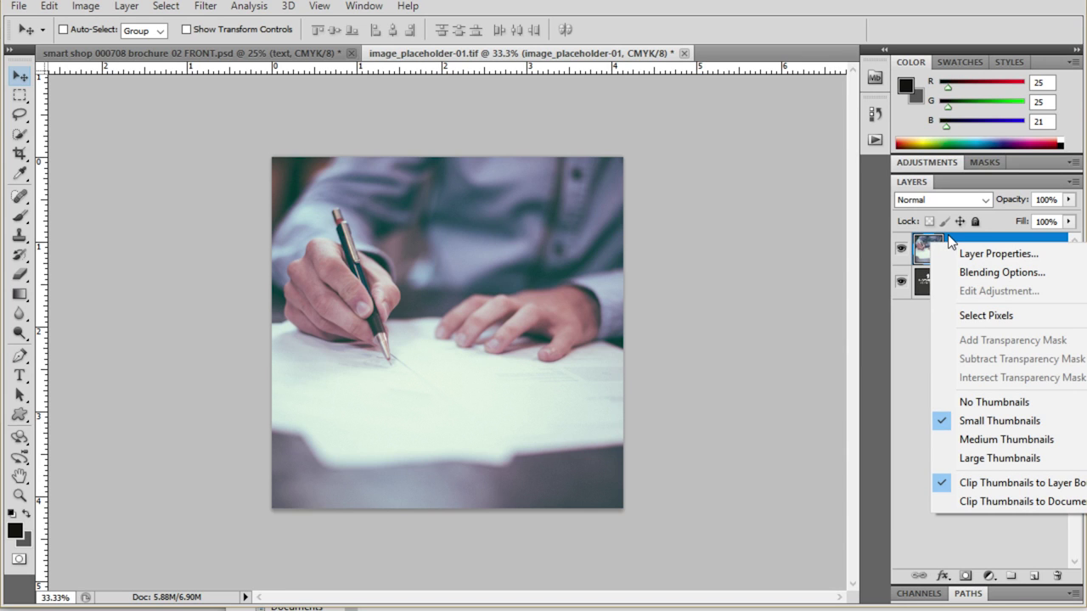
{"action": "right_click", "coordinate": [949, 240]}
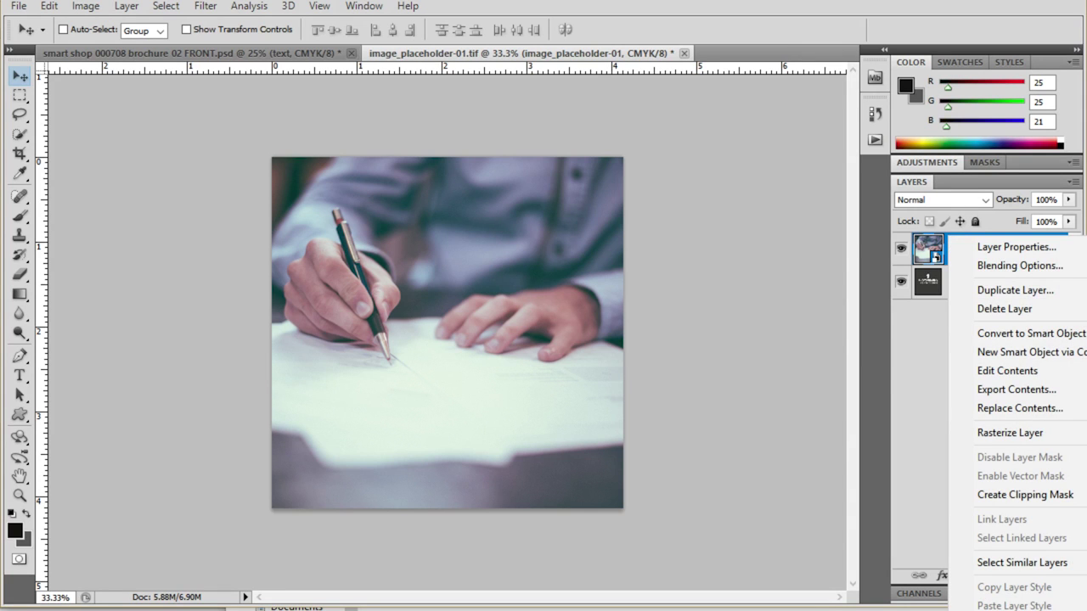
{"action": "left_click", "coordinate": [902, 318]}
{"action": "left_click_drag", "start_coordinate": [915, 182], "coordinate": [684, 88]}
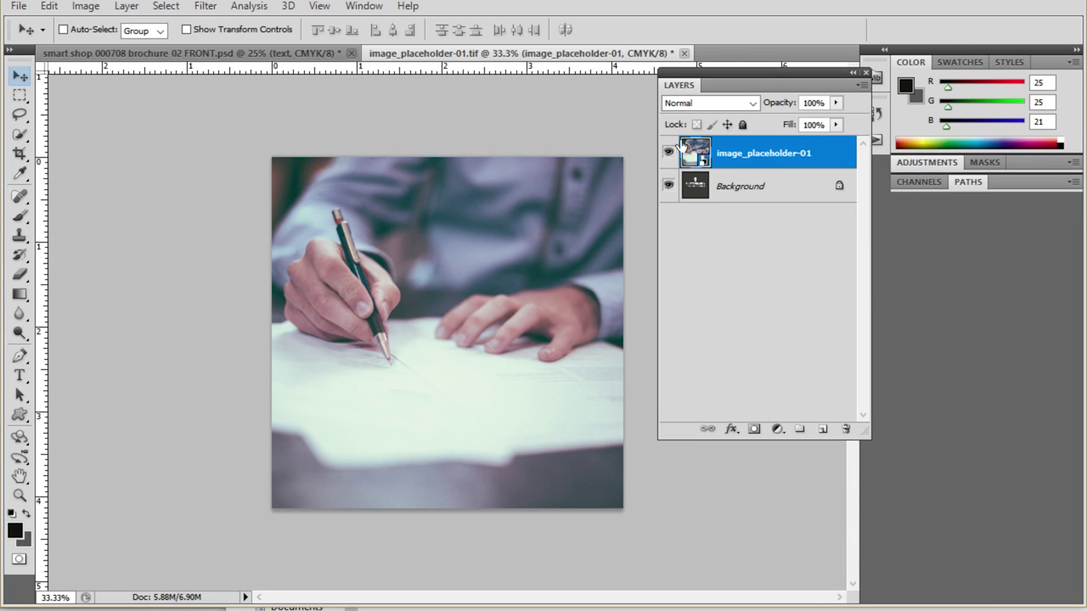
{"action": "right_click", "coordinate": [744, 151]}
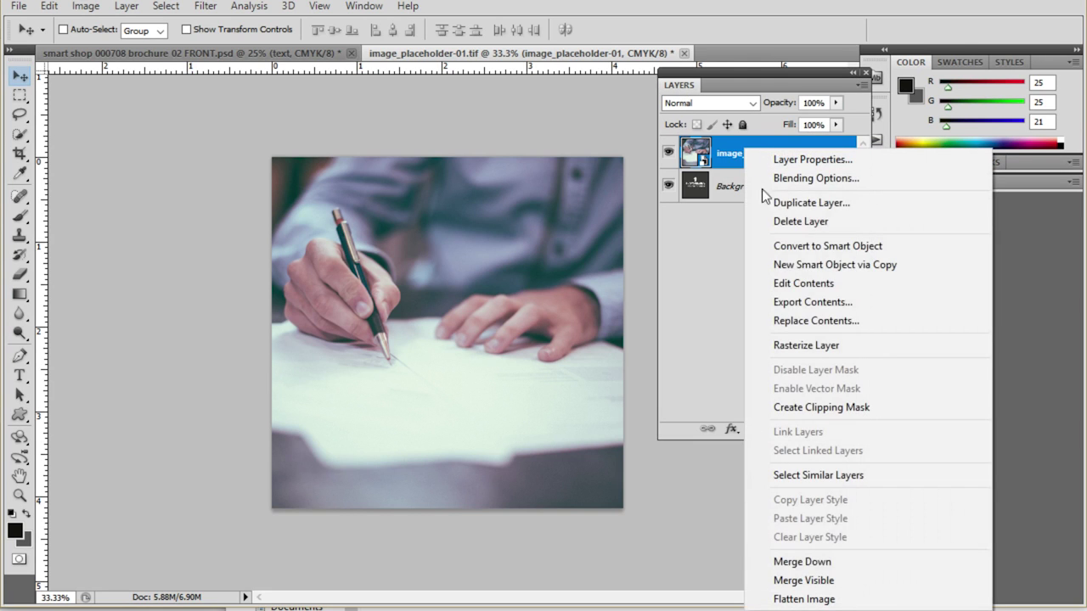
{"action": "left_click", "coordinate": [830, 563]}
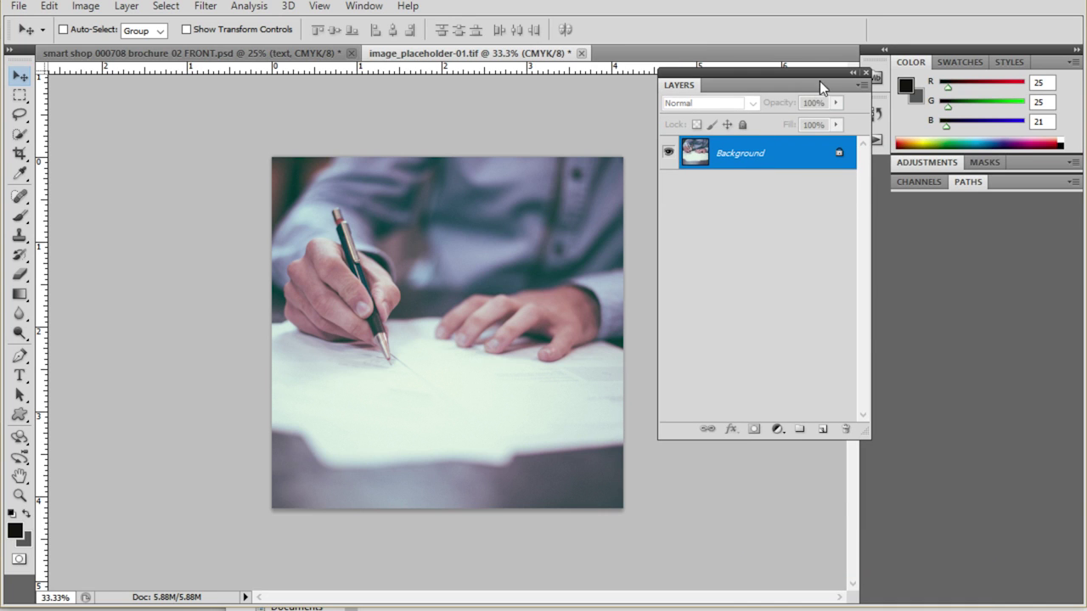
Save image_placeholder-01.tif, switch to Illustrator and update the brochure's modified image links
{"action": "left_click", "coordinate": [19, 7]}
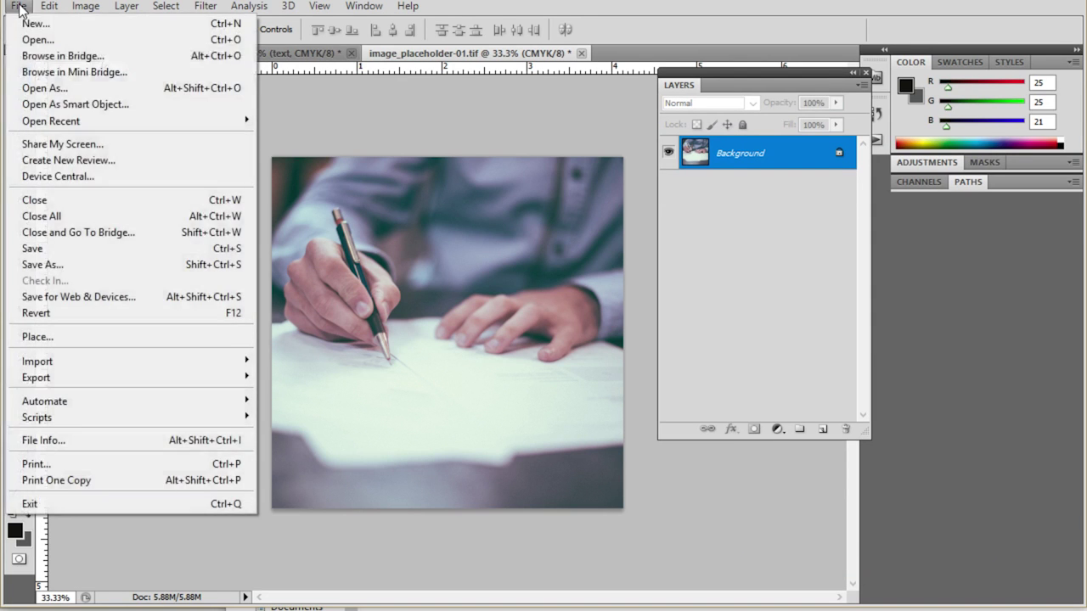
{"action": "left_click", "coordinate": [81, 248]}
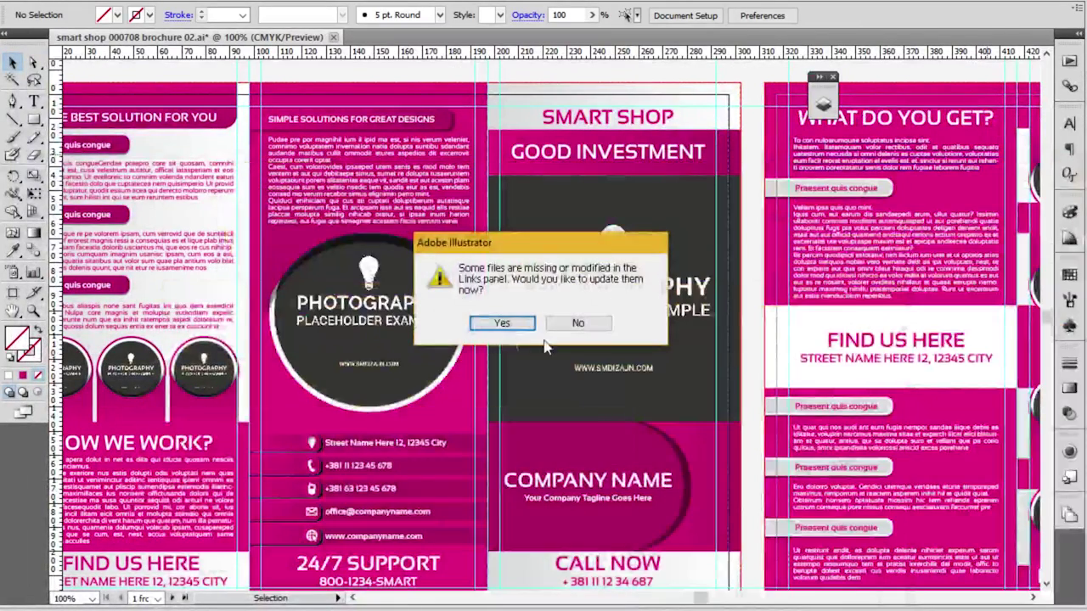
{"action": "left_click", "coordinate": [502, 324]}
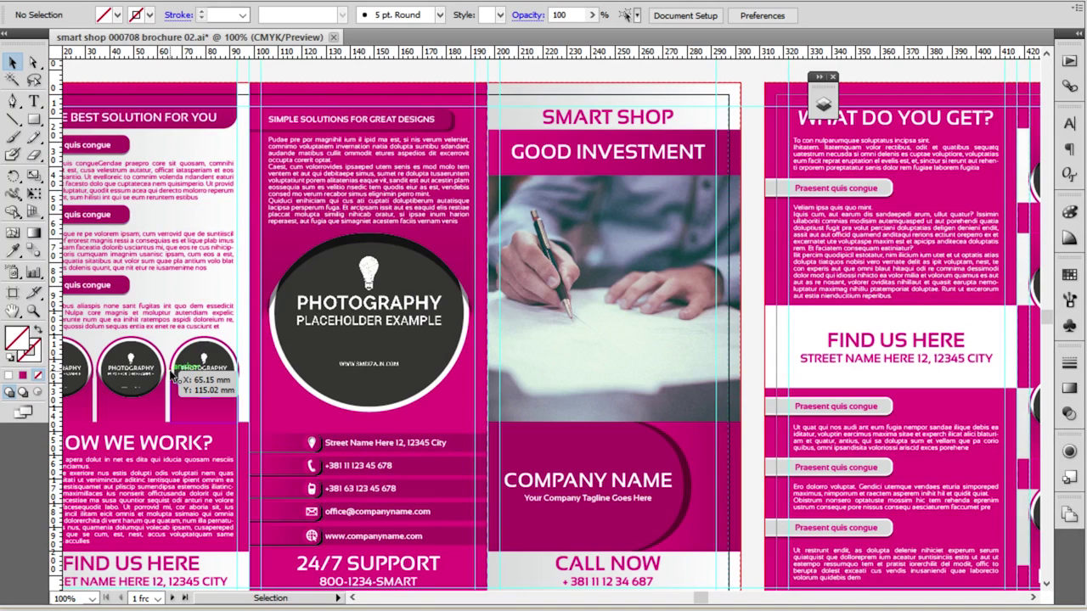
{"action": "scroll", "coordinate": [175, 374], "scroll_direction": "down", "scroll_amount": 1}
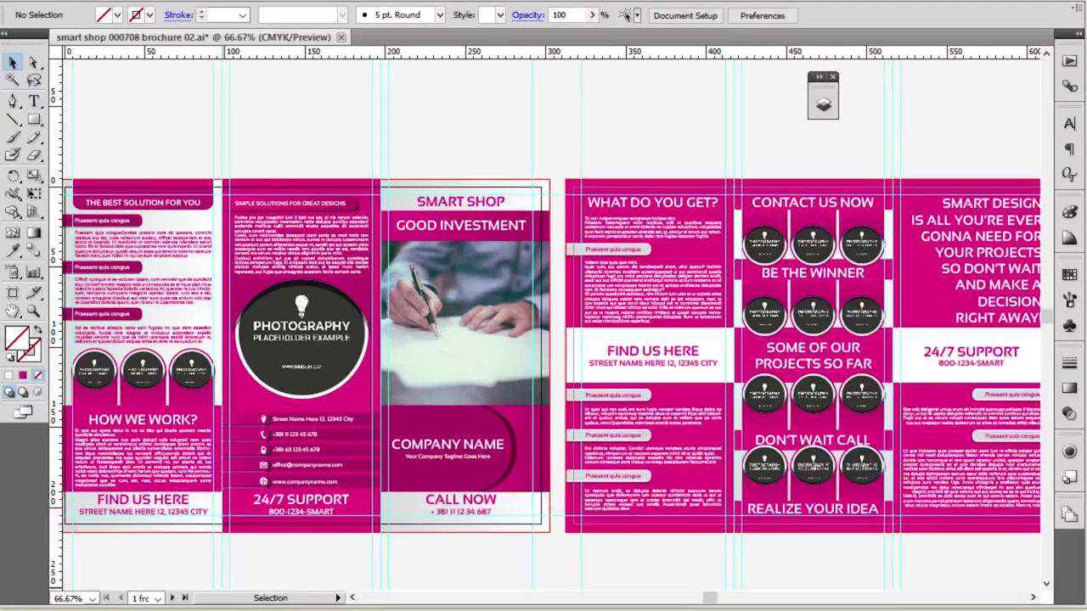
Switch to File Explorer, examine the subfolders and files in the inner stock_000708_18112012_brochure folder, and return to the brochure in Illustrator
{"action": "key", "text": "alt+Tab"}
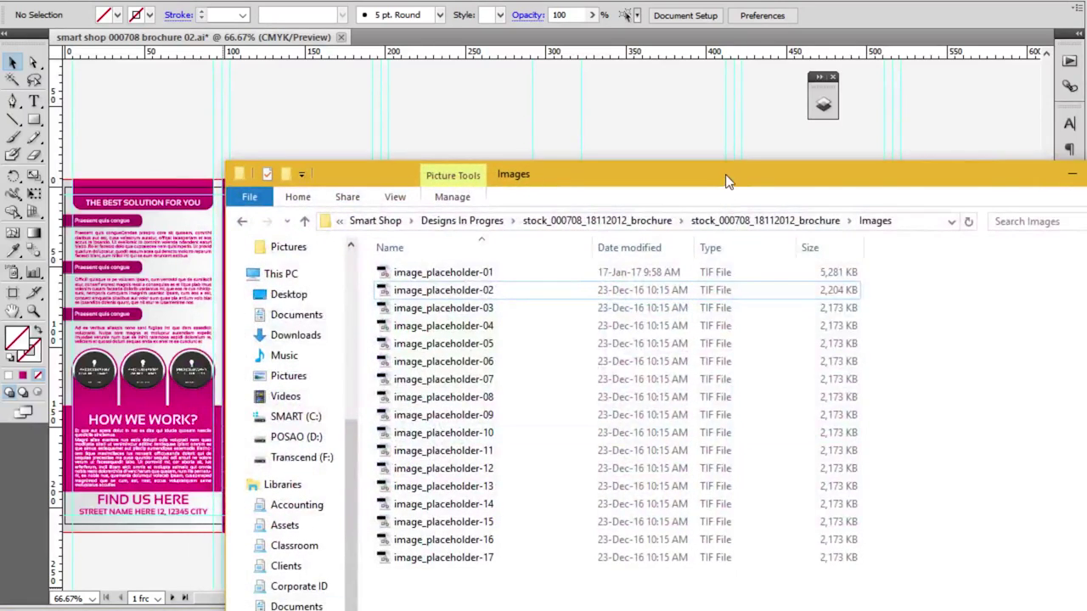
{"action": "left_click_drag", "start_coordinate": [726, 174], "coordinate": [632, 18]}
{"action": "left_click", "coordinate": [574, 66]}
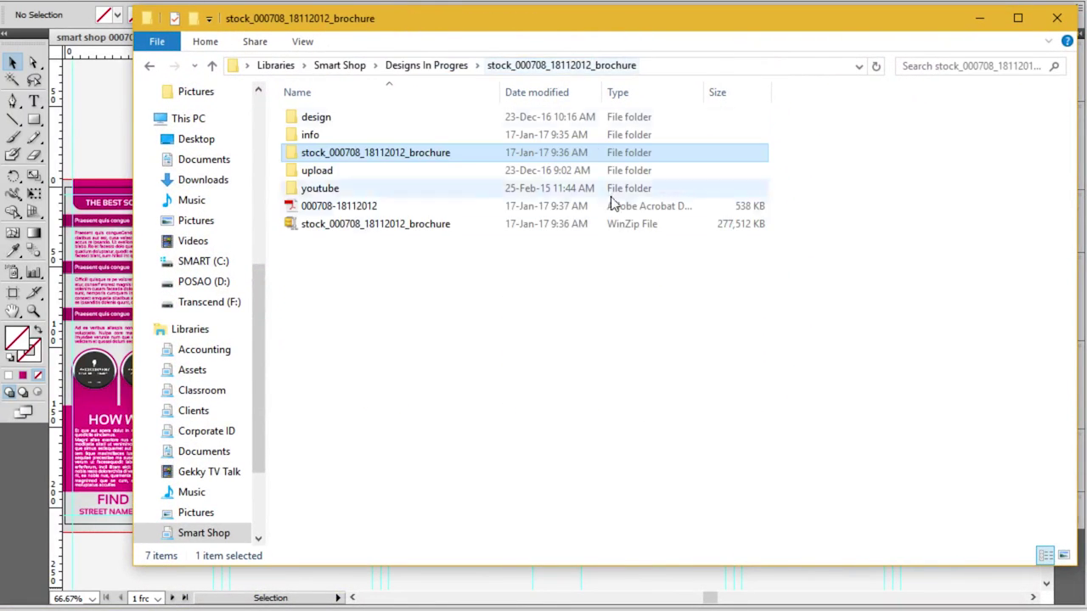
{"action": "double_click", "coordinate": [536, 152]}
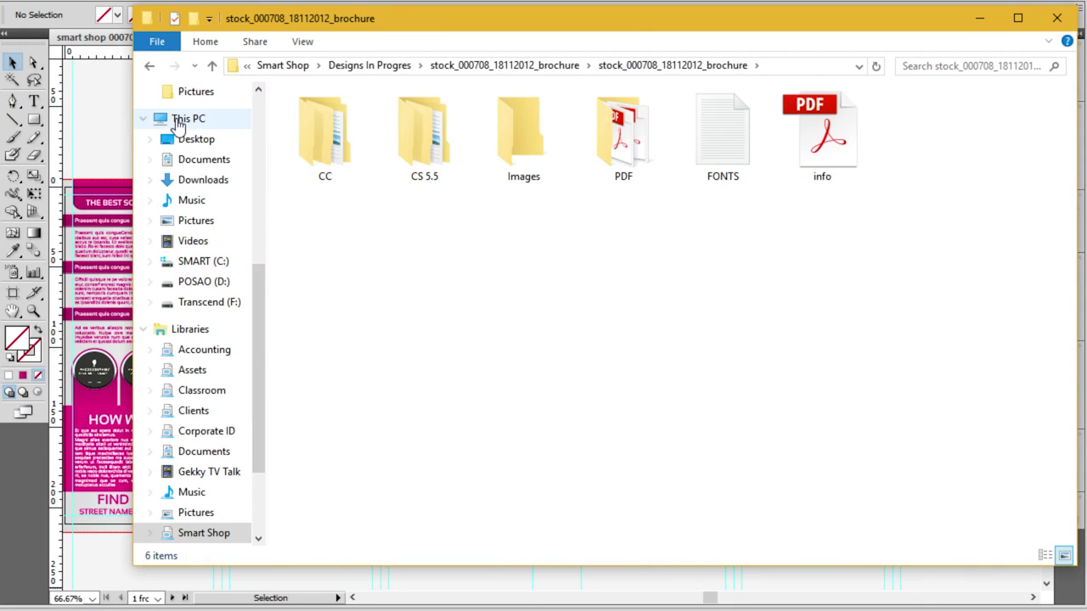
{"action": "left_click", "coordinate": [439, 146]}
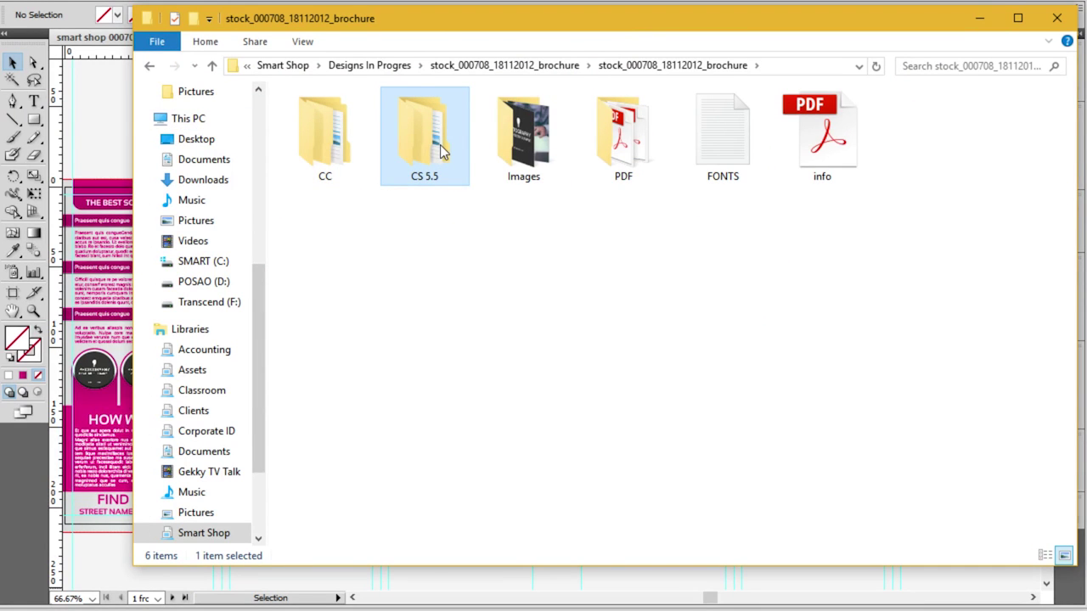
{"action": "left_click", "coordinate": [472, 238]}
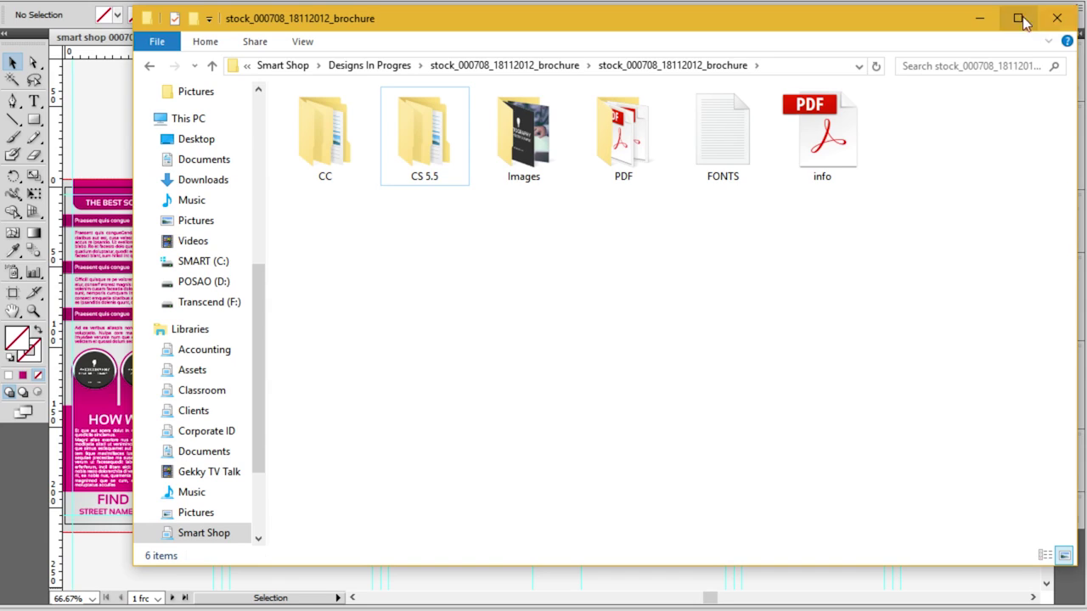
{"action": "left_click", "coordinate": [981, 17]}
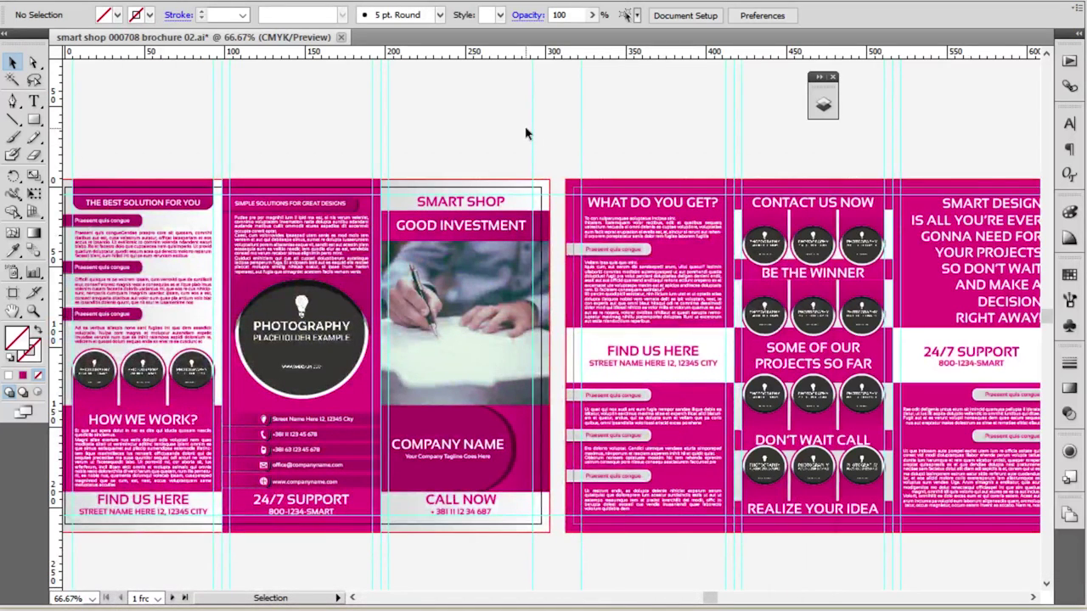